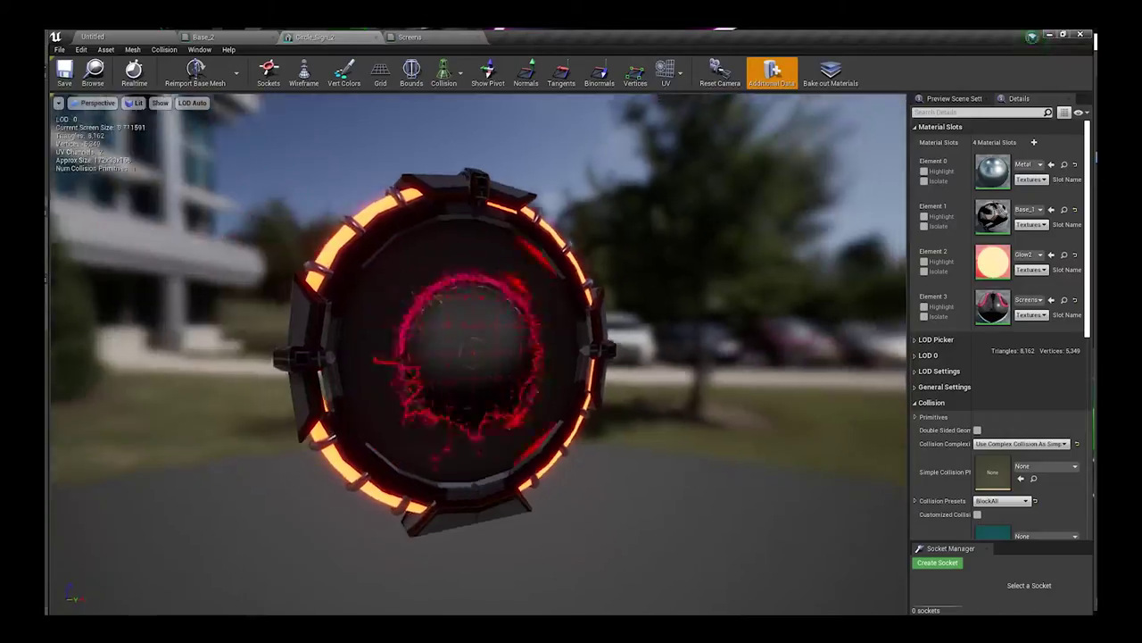
- Examine the Circle_Sign_2 and Circle_Sign_1 meshes from several angles, including their round screens and glowing frames
drag(613, 339, 897, 352)
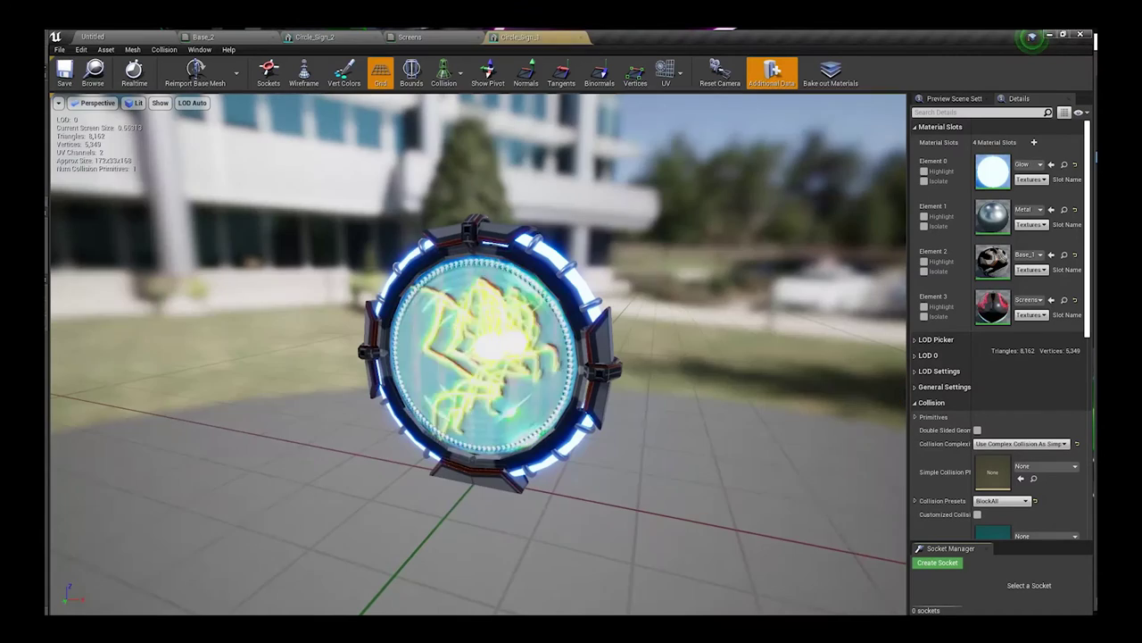
drag(755, 383, 856, 379)
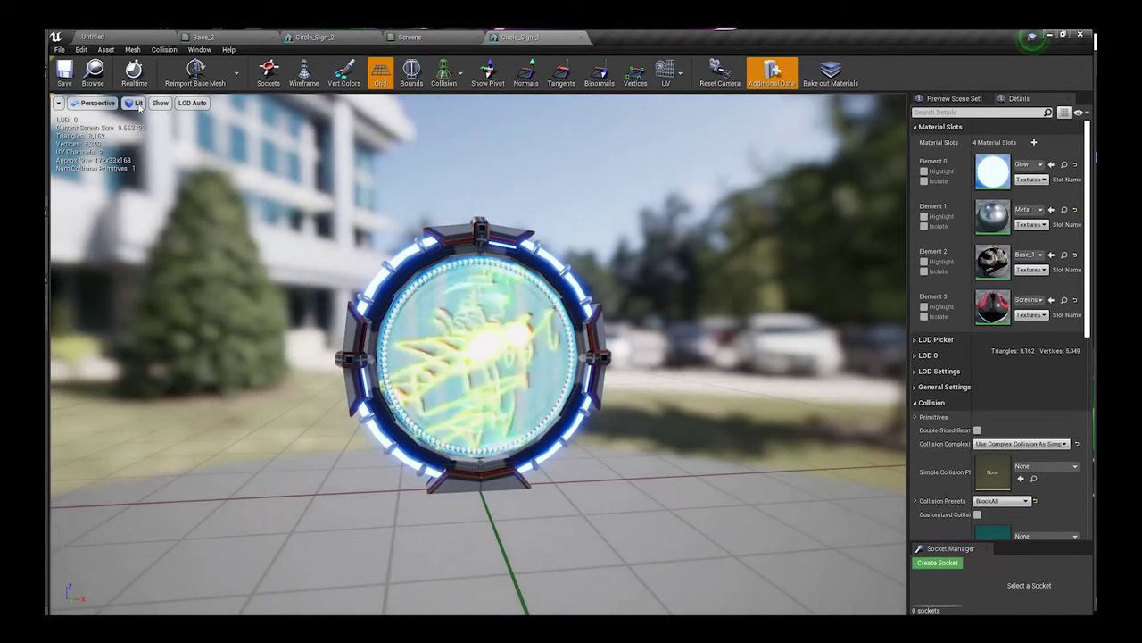
click(134, 102)
click(189, 302)
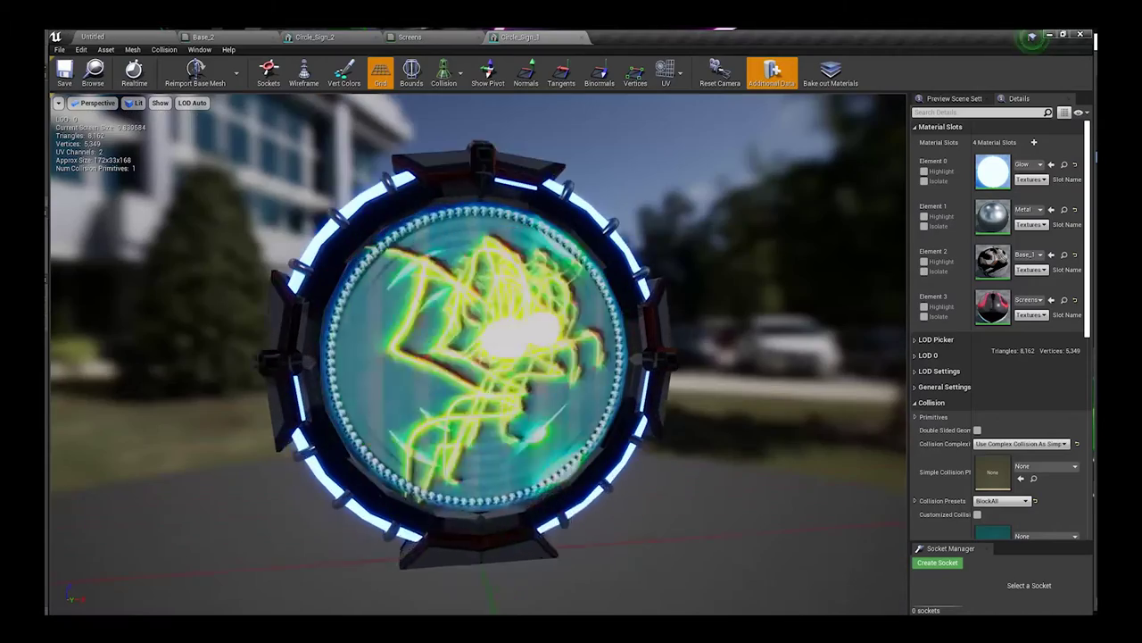
mouse_move(482, 357)
mouse_down()
mouse_move(616, 360)
mouse_move(536, 362)
mouse_move(539, 464)
mouse_move(580, 379)
mouse_move(393, 366)
mouse_move(557, 362)
mouse_move(485, 361)
mouse_up()
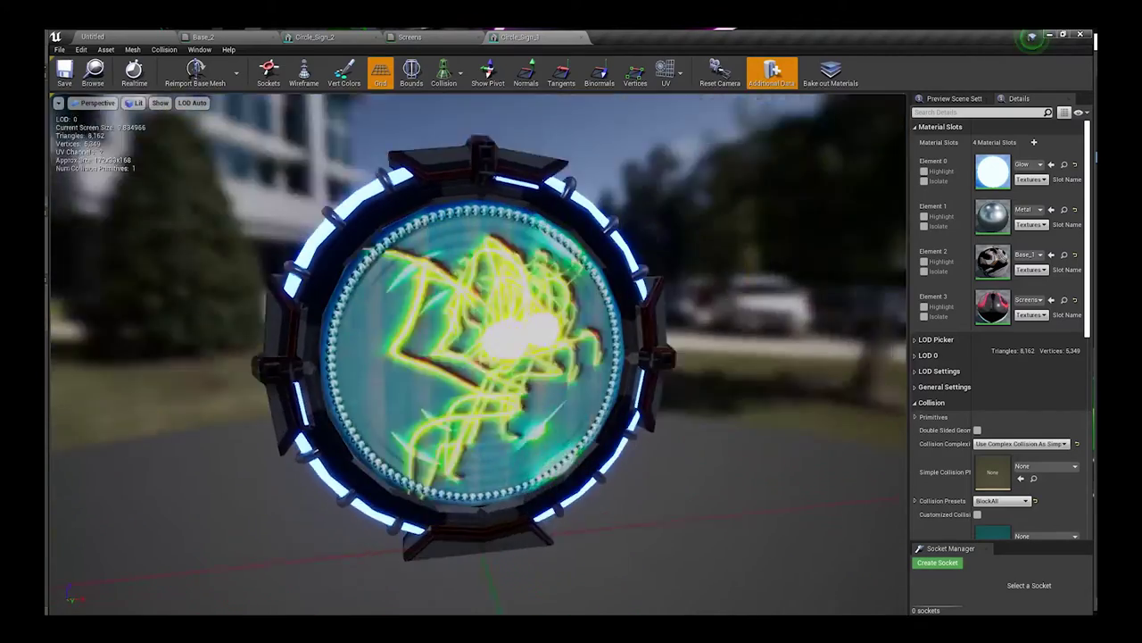
mouse_move(593, 357)
mouse_down()
mouse_move(540, 362)
mouse_move(594, 357)
mouse_up()
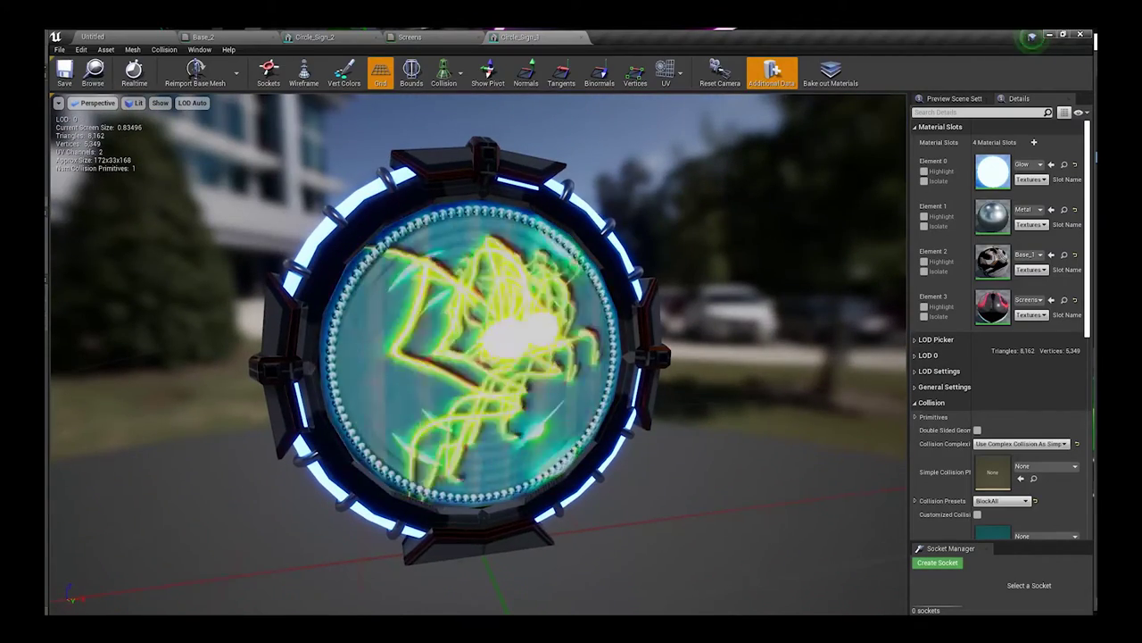
mouse_move(444, 310)
mouse_down()
mouse_move(473, 312)
mouse_move(451, 312)
mouse_up()
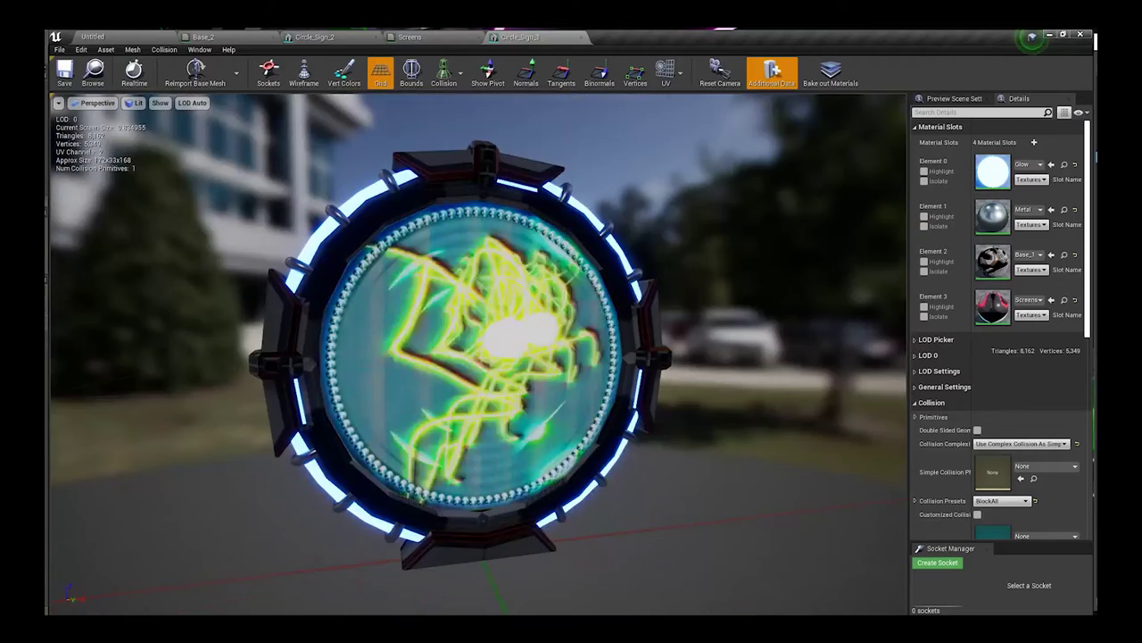
mouse_move(482, 357)
mouse_down()
mouse_move(540, 359)
mouse_move(484, 353)
mouse_up()
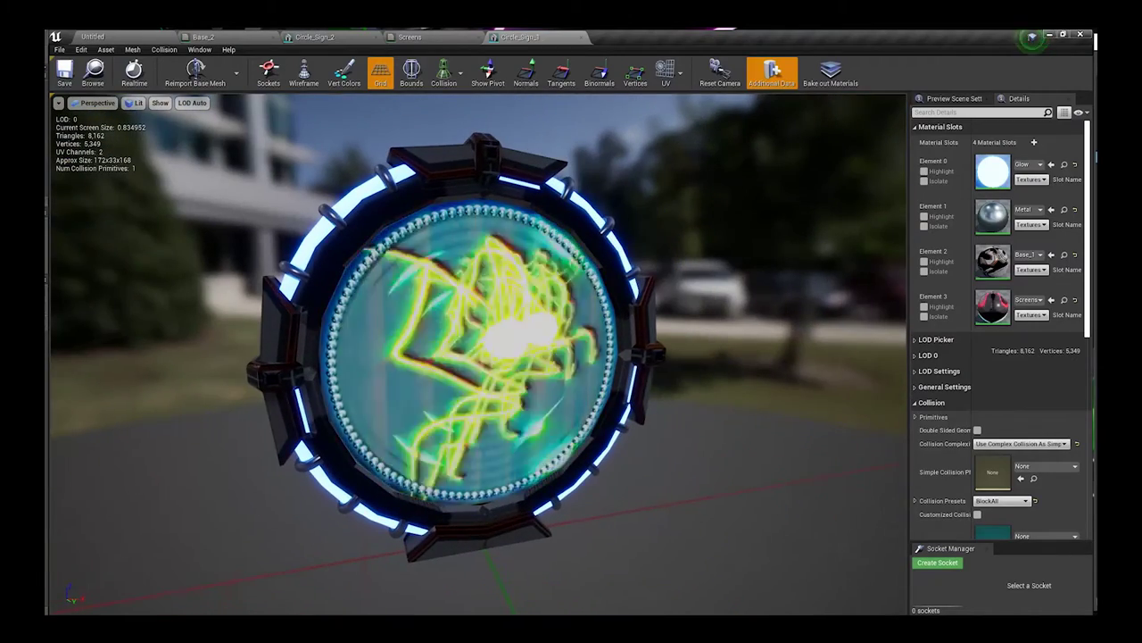
drag(455, 312, 397, 314)
drag(481, 283, 524, 283)
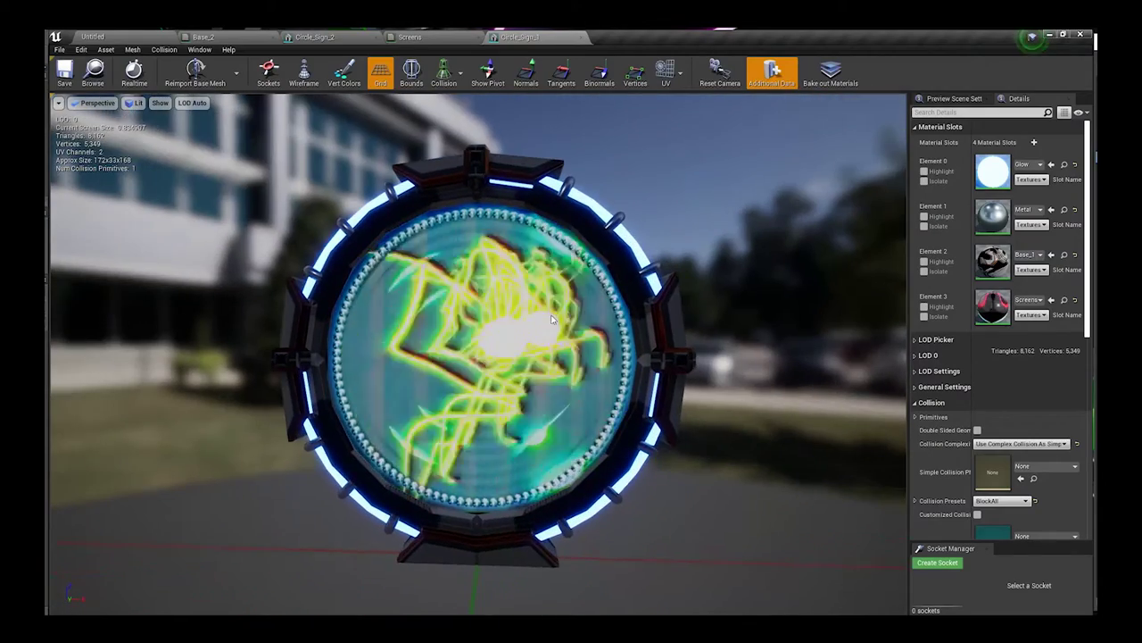
click(312, 37)
mouse_move(442, 260)
mouse_down()
mouse_move(406, 259)
mouse_move(442, 260)
mouse_up()
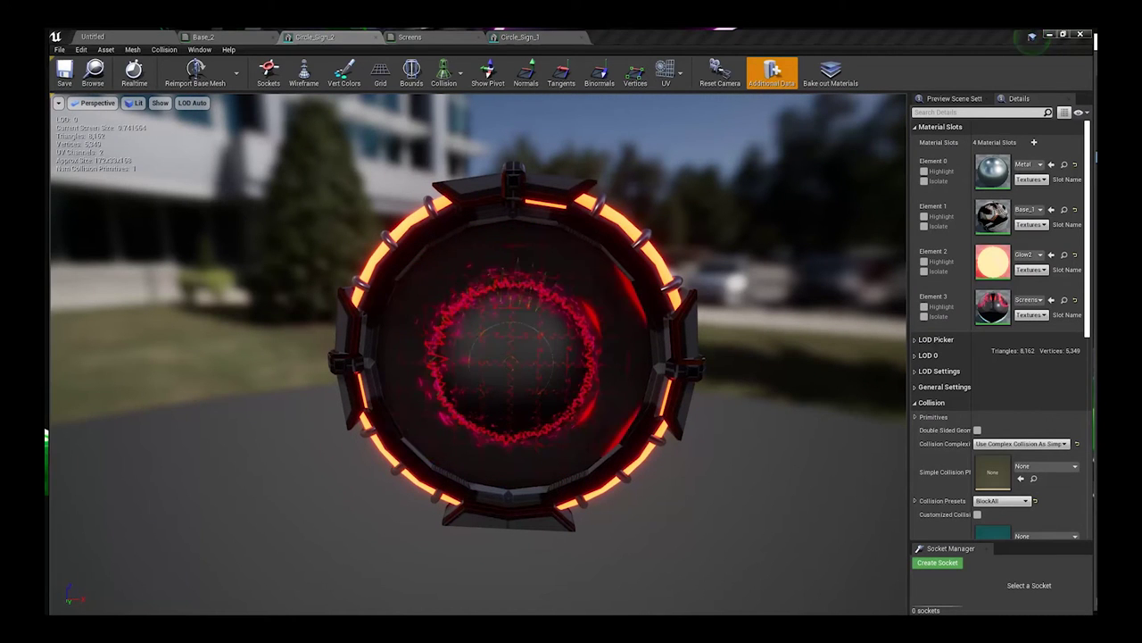
- Switch to Photoshop, maximize its window and examine the circular screen areas in the CircleBoards.psd layout
drag(46, 181, 360, 183)
click(362, 178)
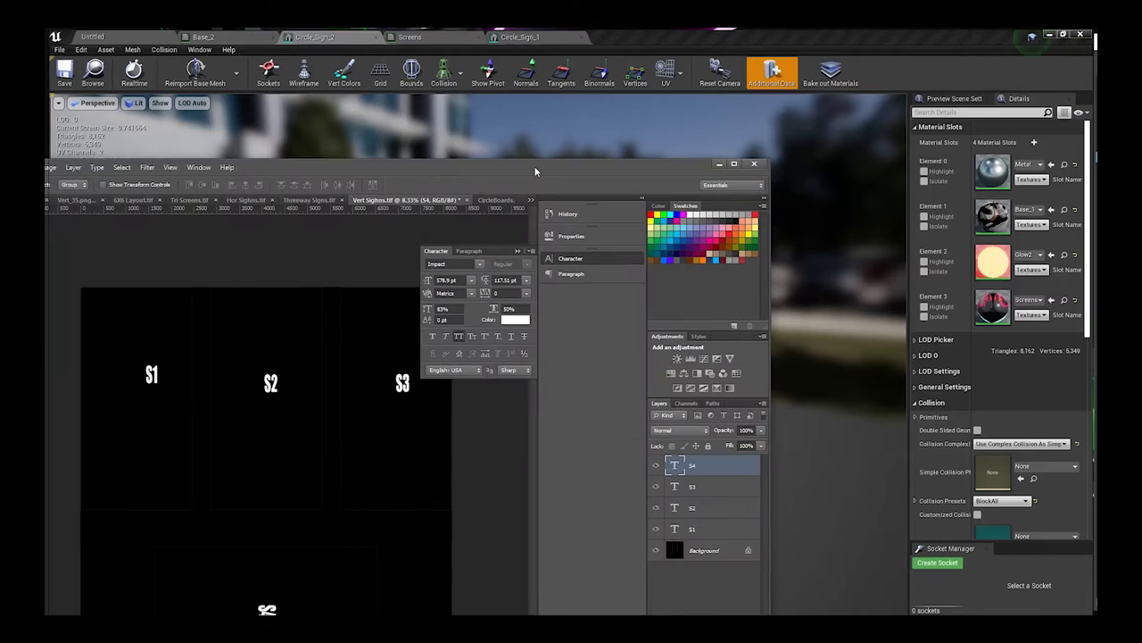
double_click(610, 158)
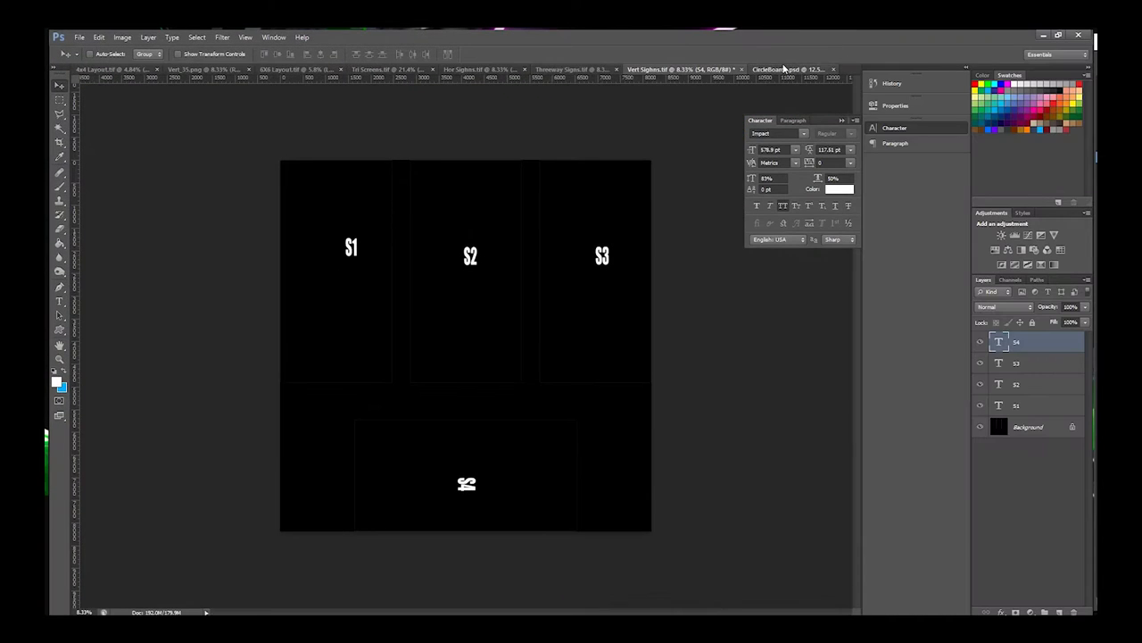
click(772, 70)
alt+scroll(394, 318, up, 5)
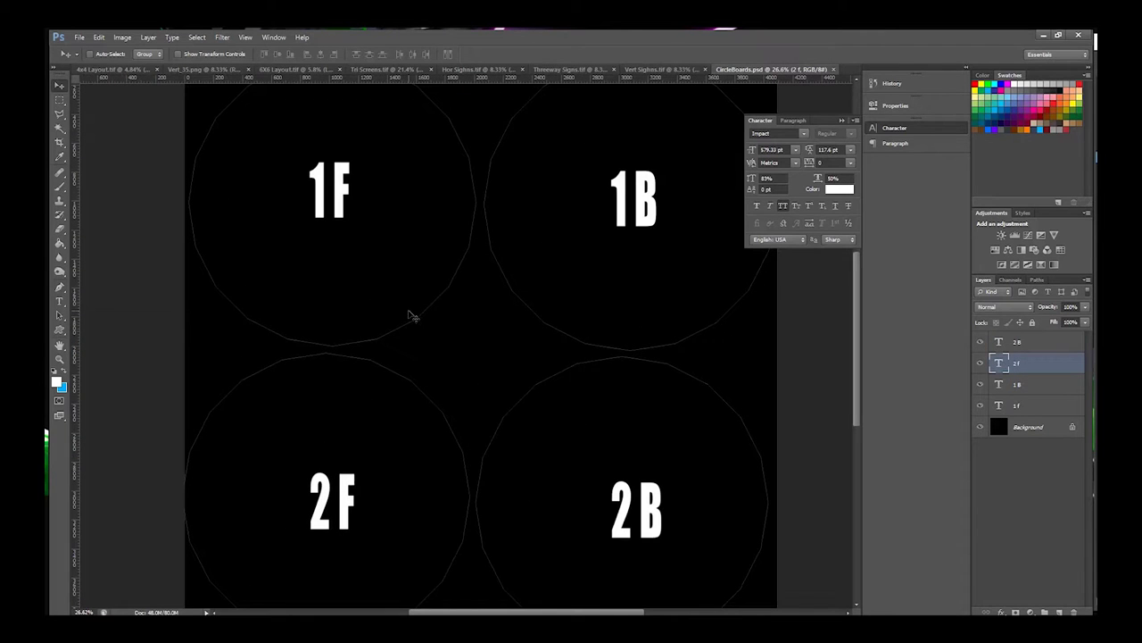
alt+scroll(414, 316, down, 1)
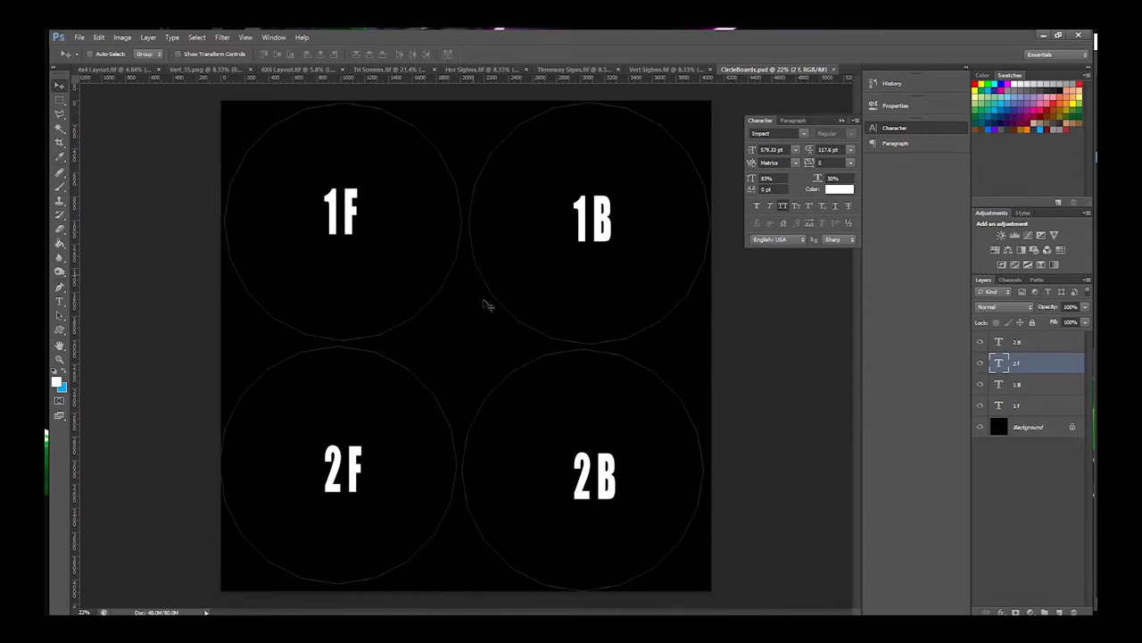
alt+scroll(530, 346, up, 1)
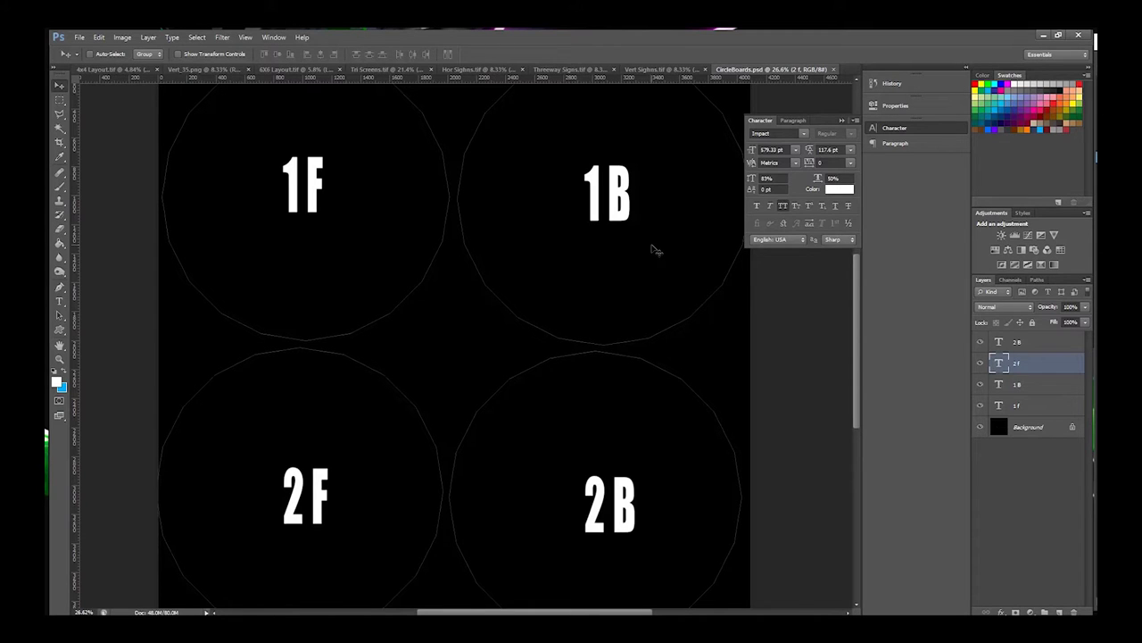
- View the Vert Sighns.tif layout, and in Unreal Editor check Vert_Screens_Vert_Sign_1 among the Vert_Signs assets
click(651, 70)
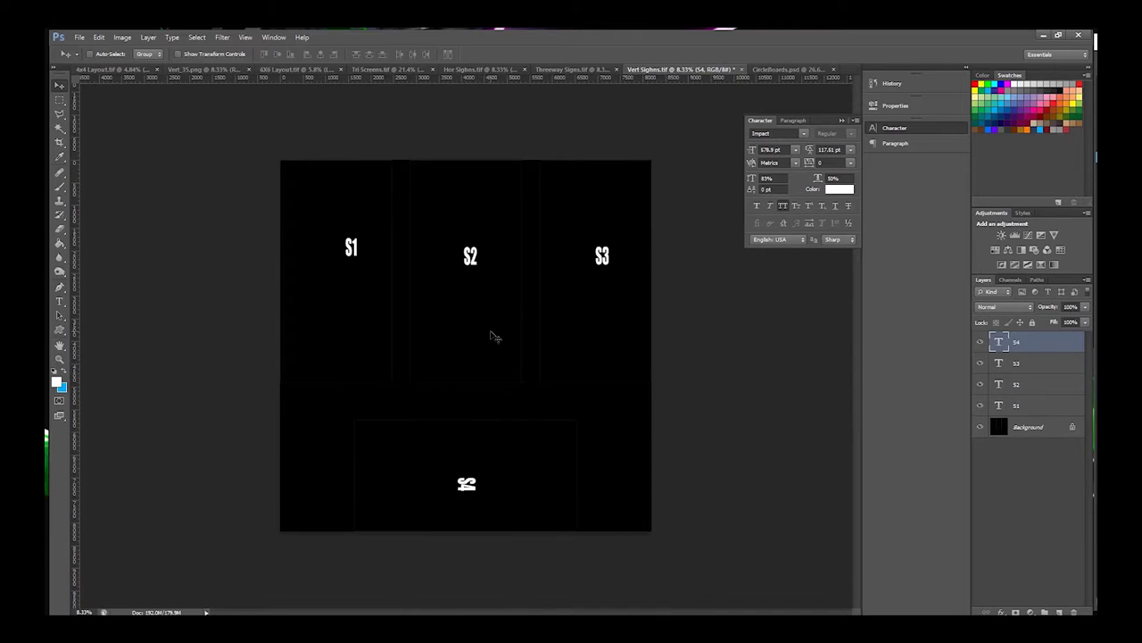
alt+scroll(491, 335, up, 2)
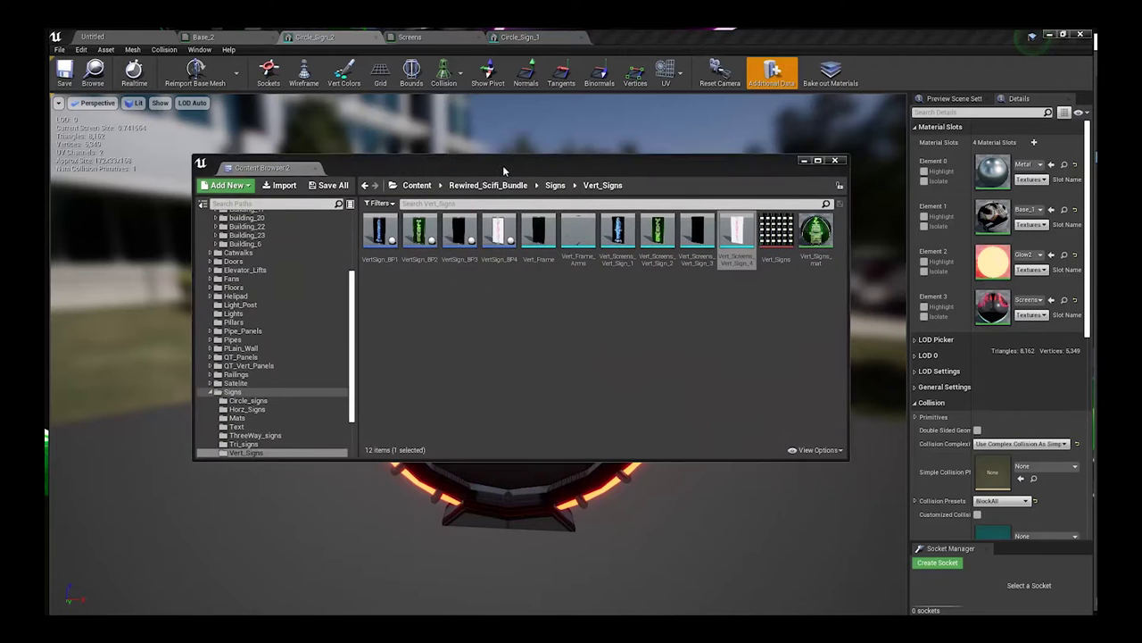
drag(505, 163, 475, 150)
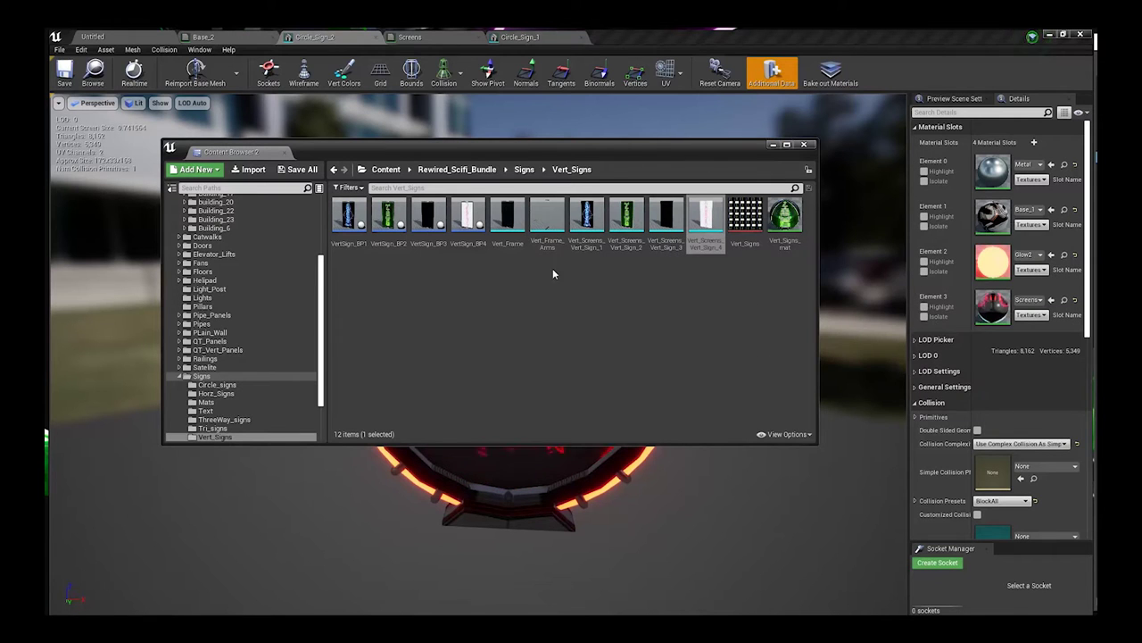
click(626, 215)
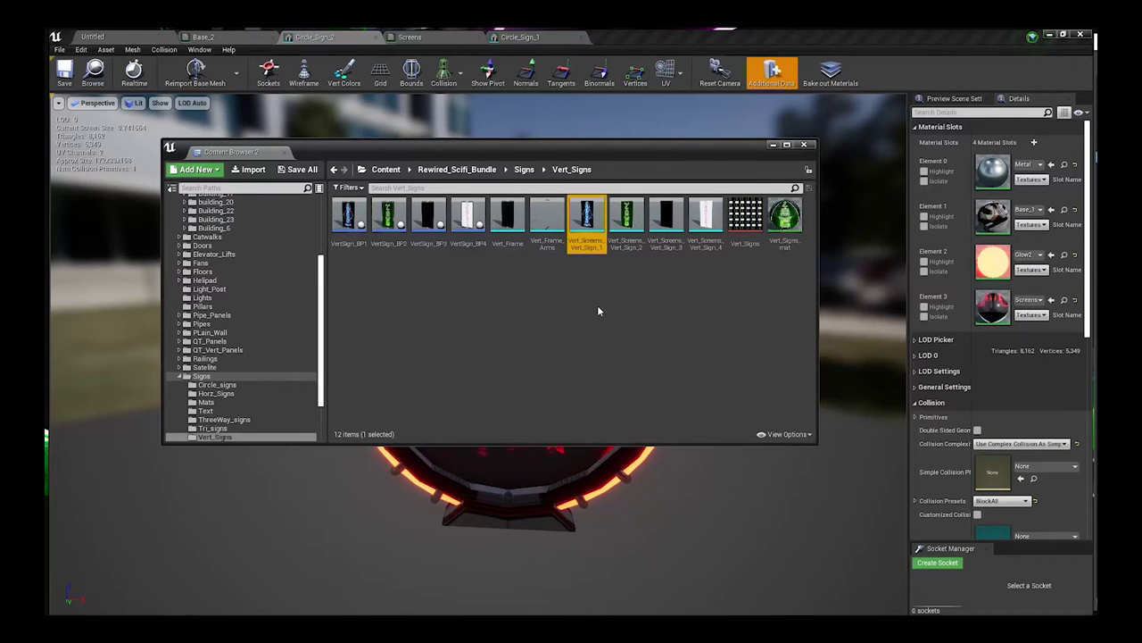
drag(611, 154, 1141, 223)
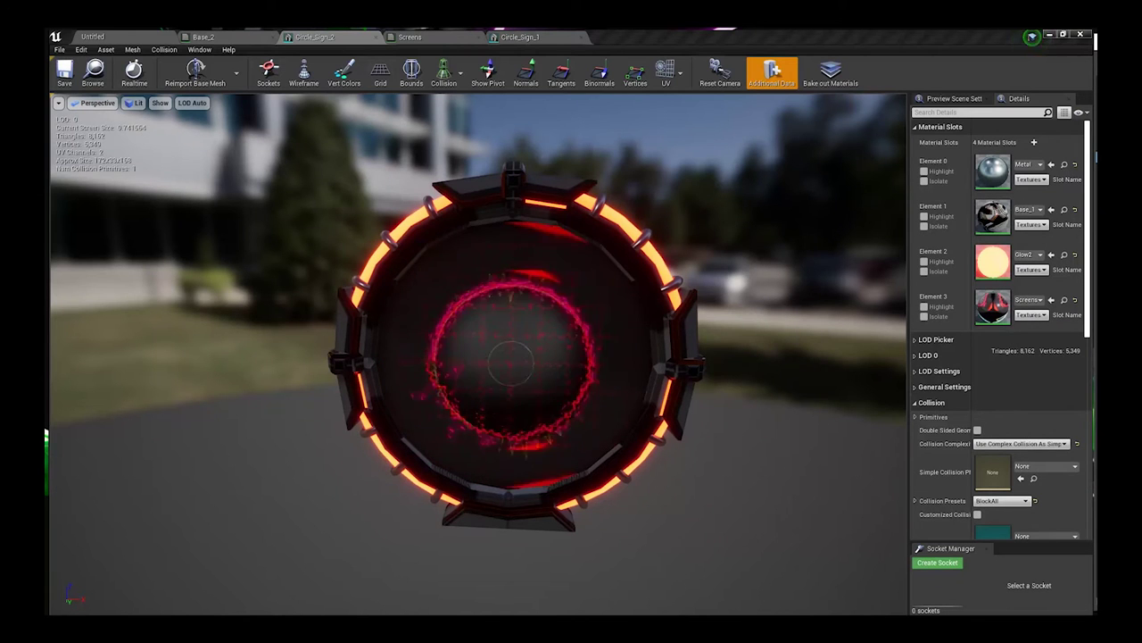
- Switch to Photoshop and view the screen areas in the Threeway Signs.tif layout
key(alt+Tab)
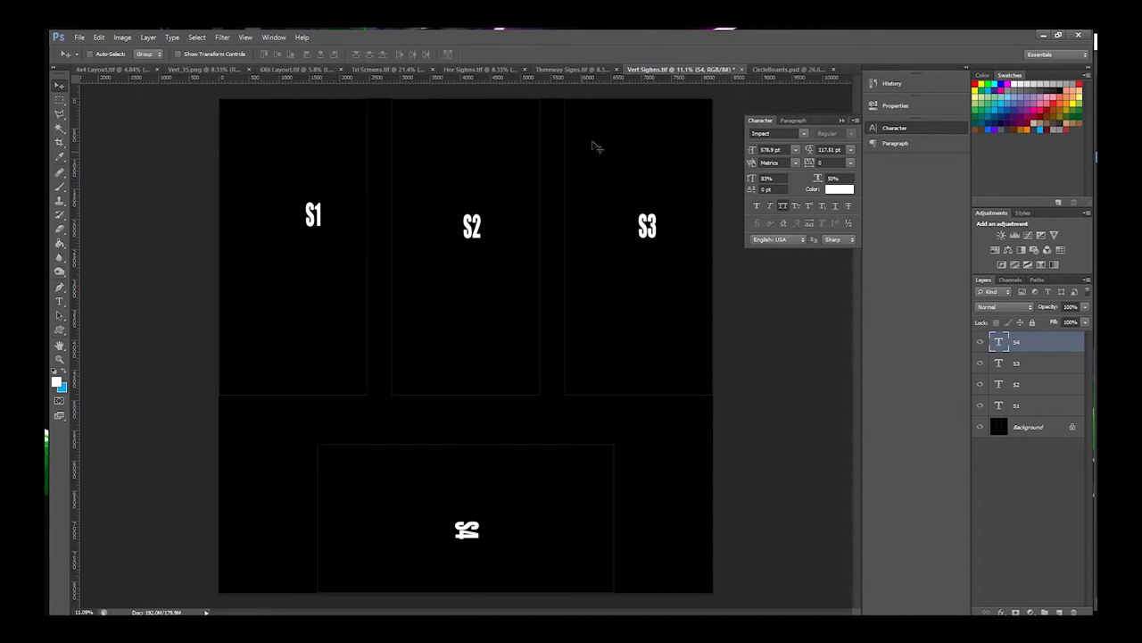
click(589, 70)
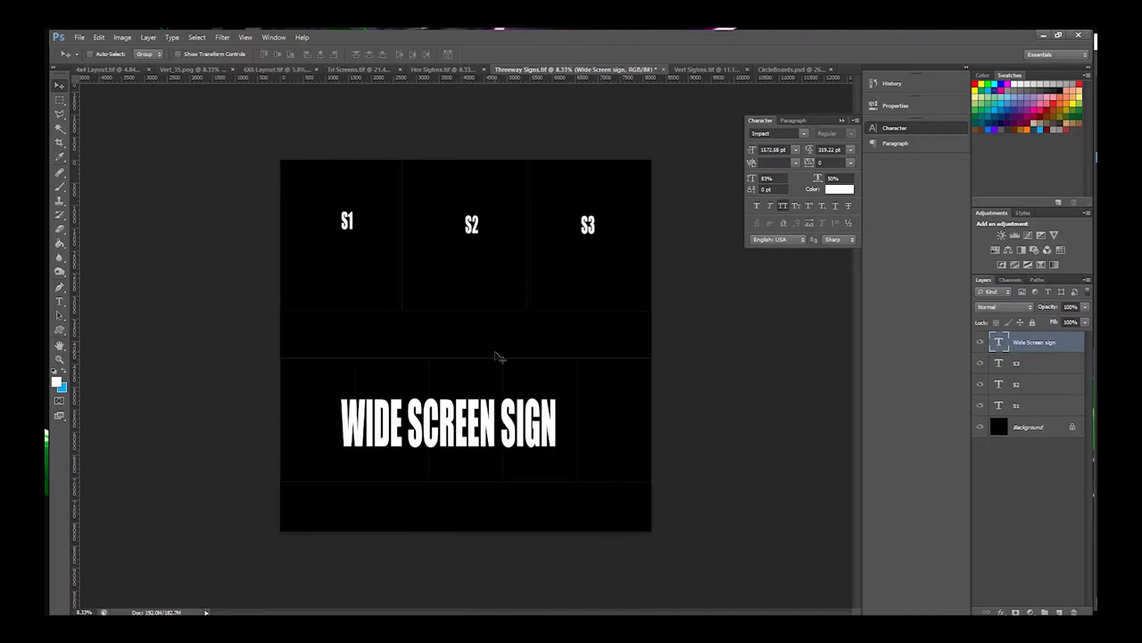
alt+scroll(460, 343, up, 1)
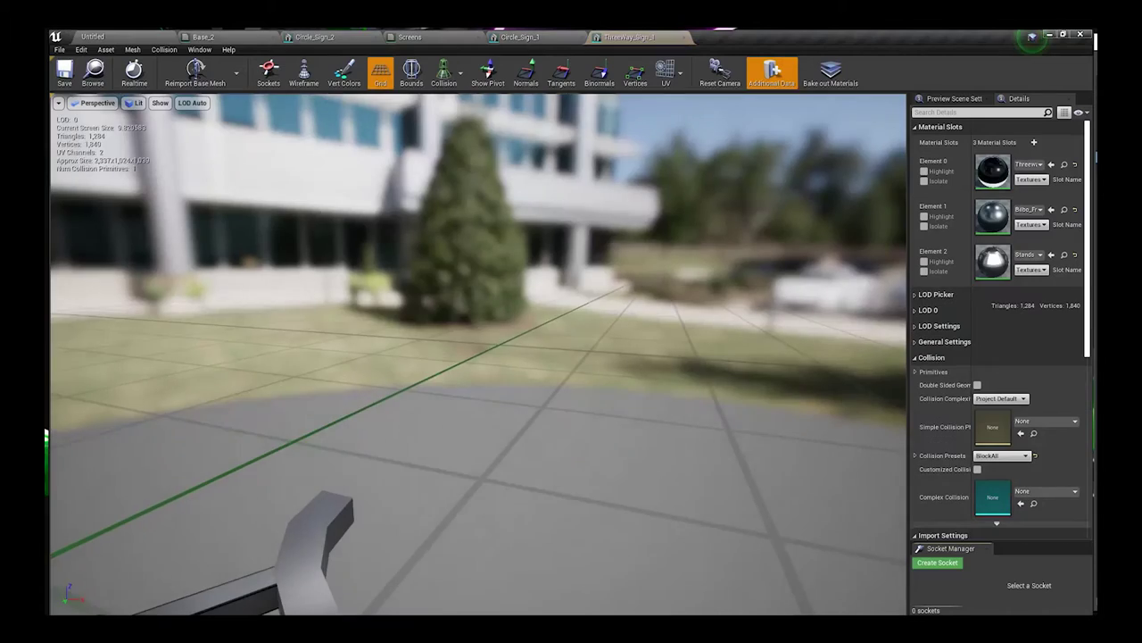
- Inspect the three panels of the ThreeWay_Sign_1 mesh in Unreal Editor from different angles
scroll(291, 373, down, 6)
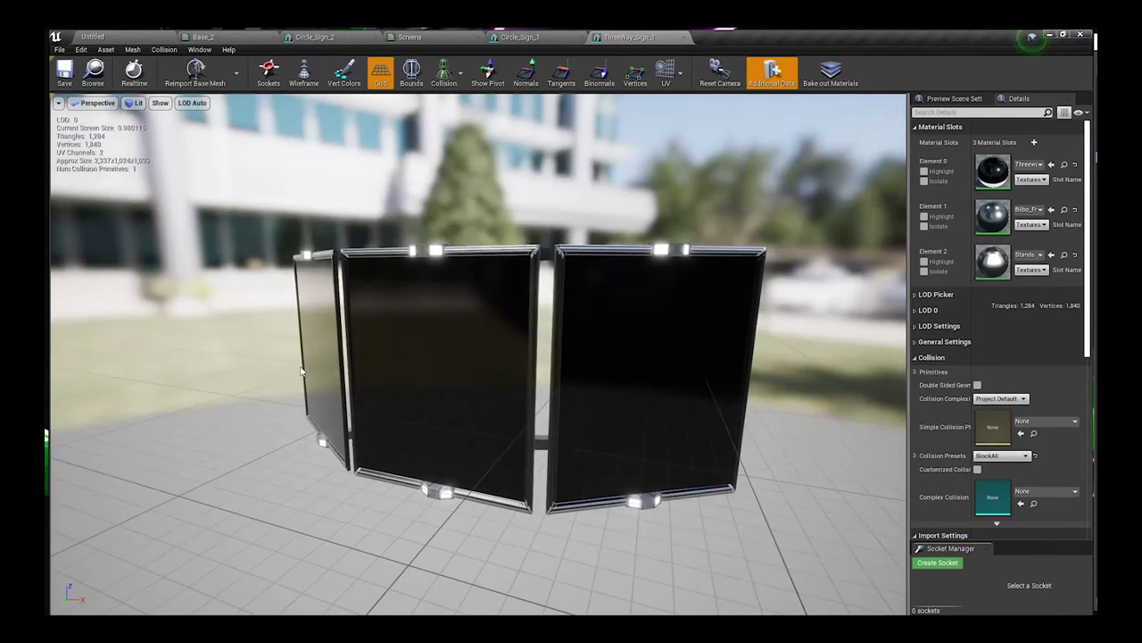
drag(299, 368, 636, 380)
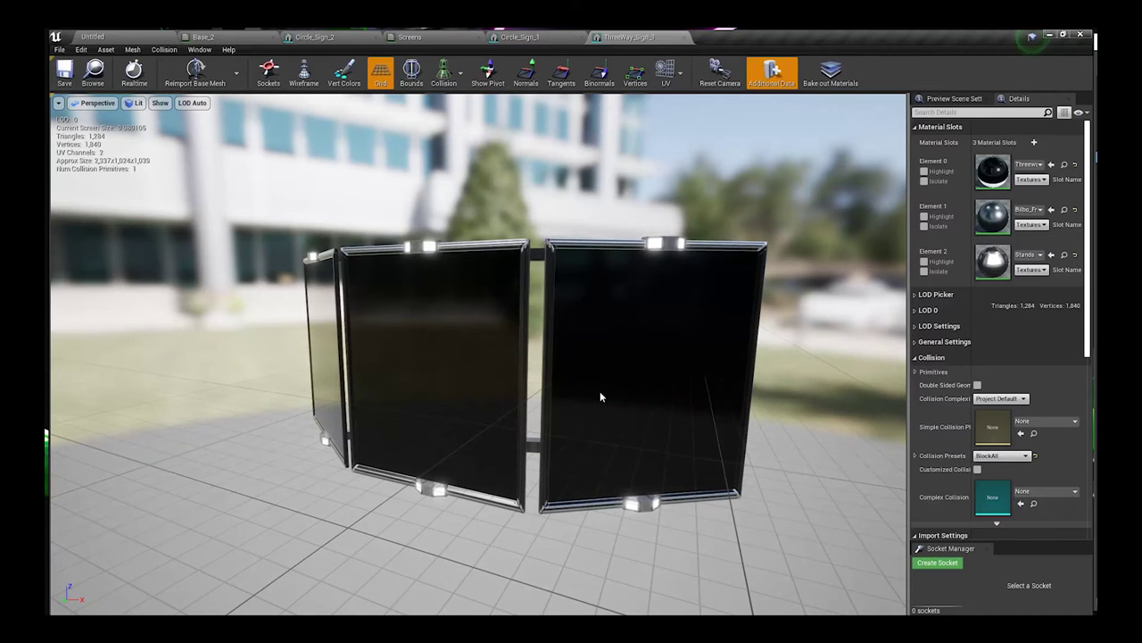
drag(608, 398, 696, 393)
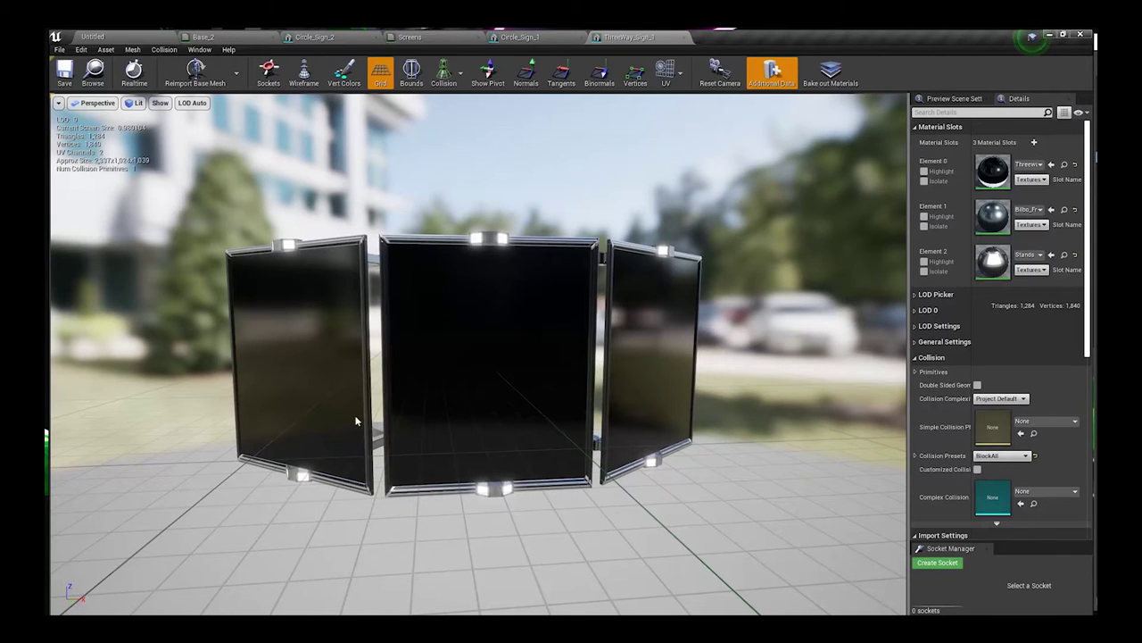
drag(688, 464, 964, 455)
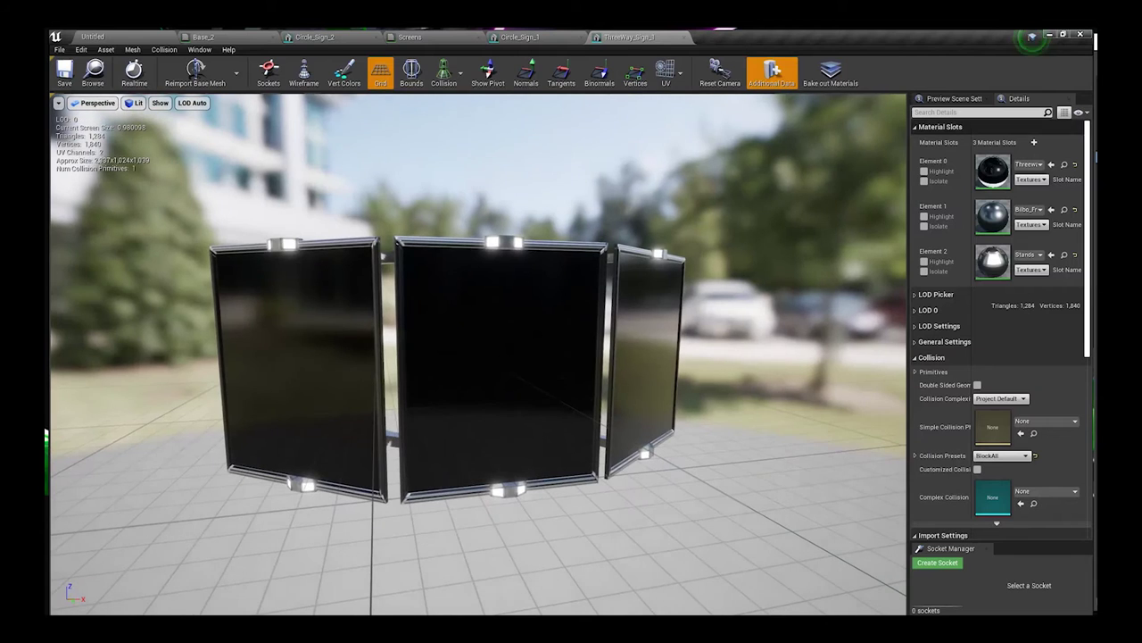
- Check the wide screen area of the Threeway Signs.tif layout, and examine the Hor_Wide_Sign_1 mesh in Unreal Editor from several angles
key(alt+Tab)
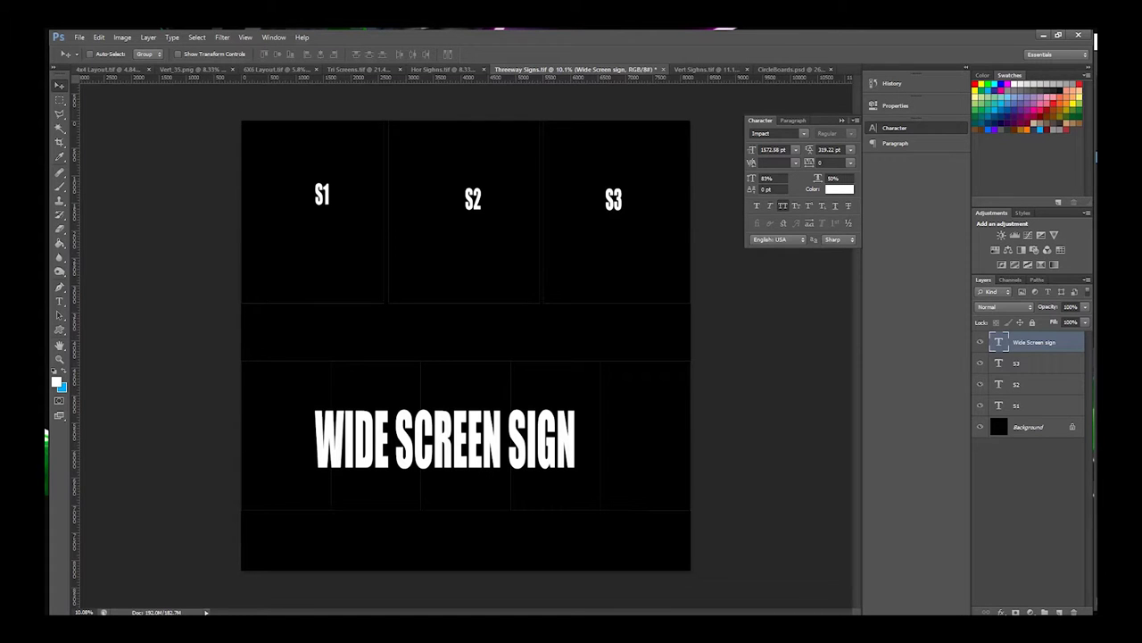
key(alt+Tab)
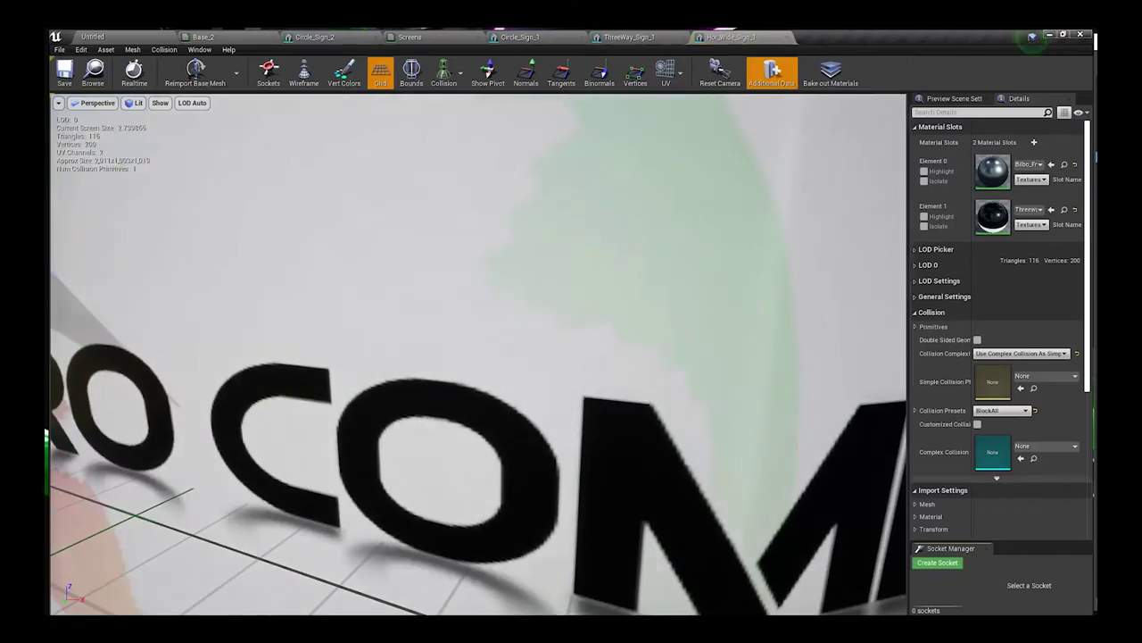
scroll(462, 312, down, 10)
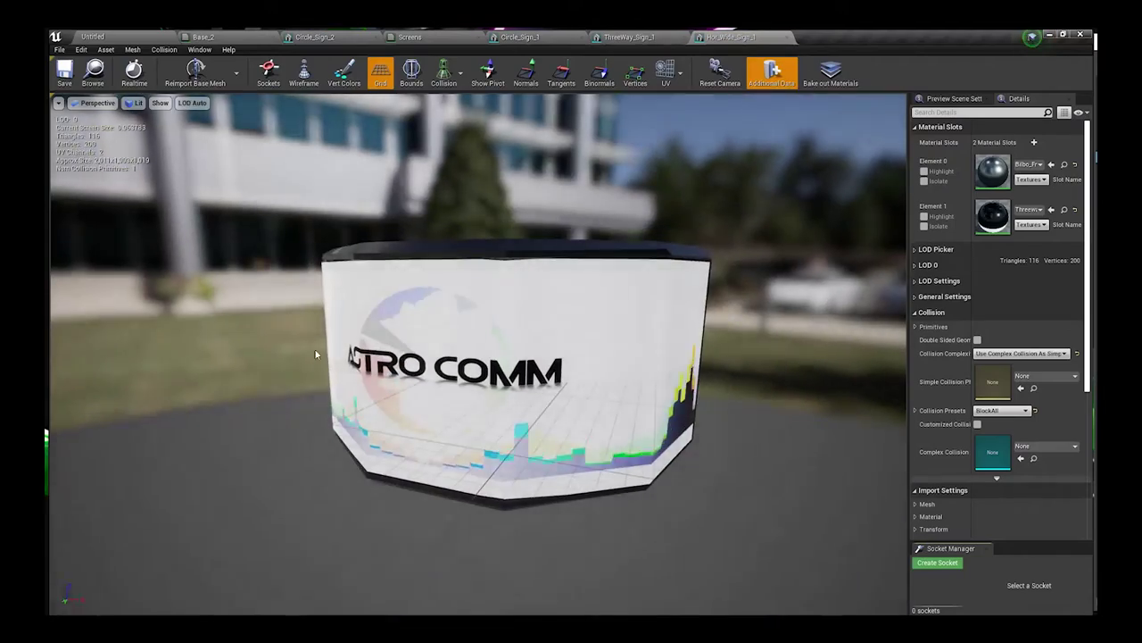
drag(315, 354, 446, 438)
drag(402, 303, 352, 353)
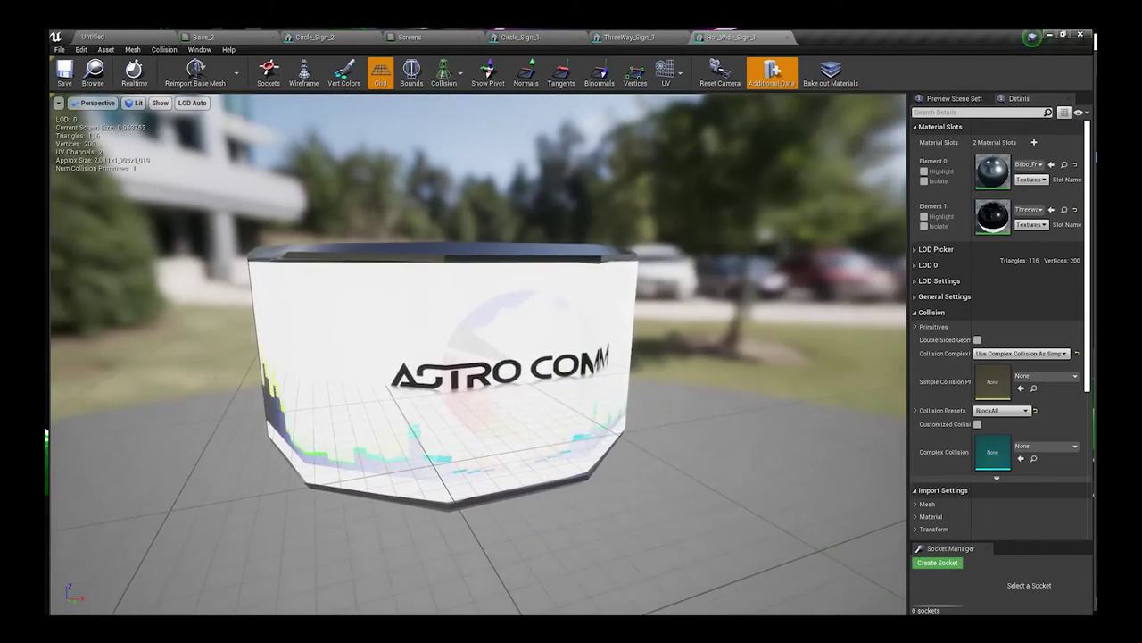
drag(478, 354, 666, 353)
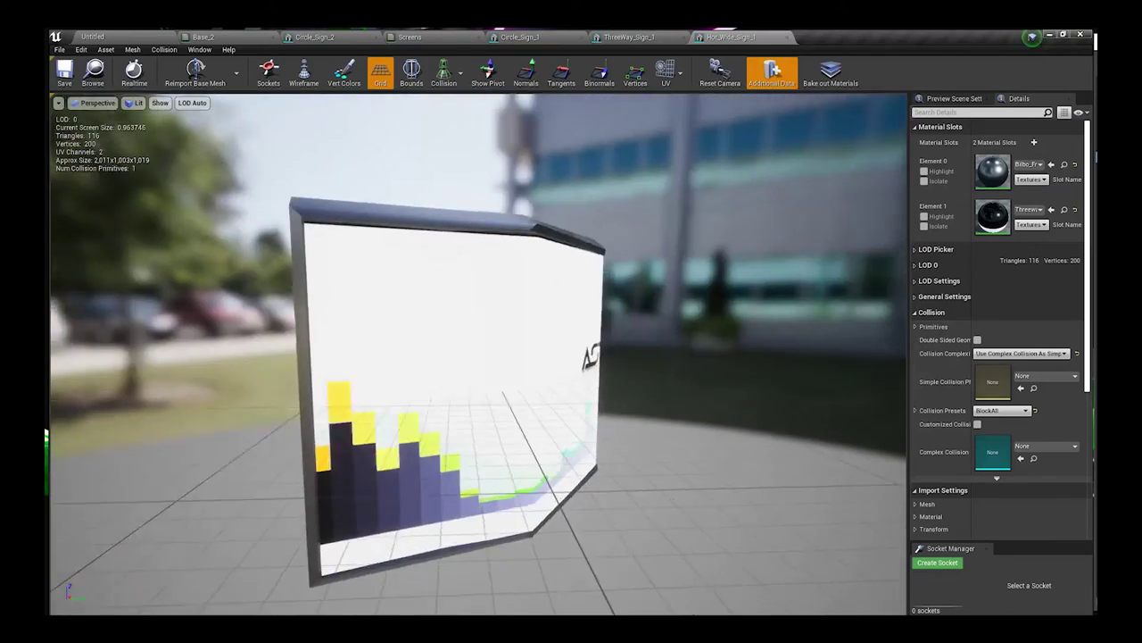
drag(268, 357, 125, 357)
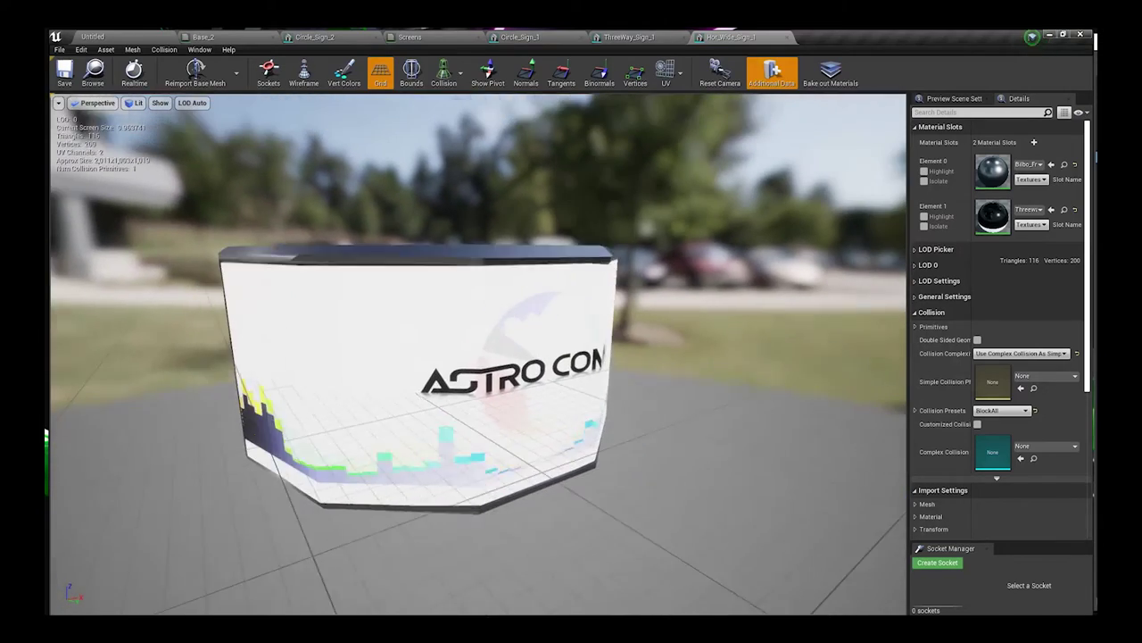
mouse_move(390, 334)
right_down()
mouse_move(381, 311)
mouse_move(394, 333)
right_up()
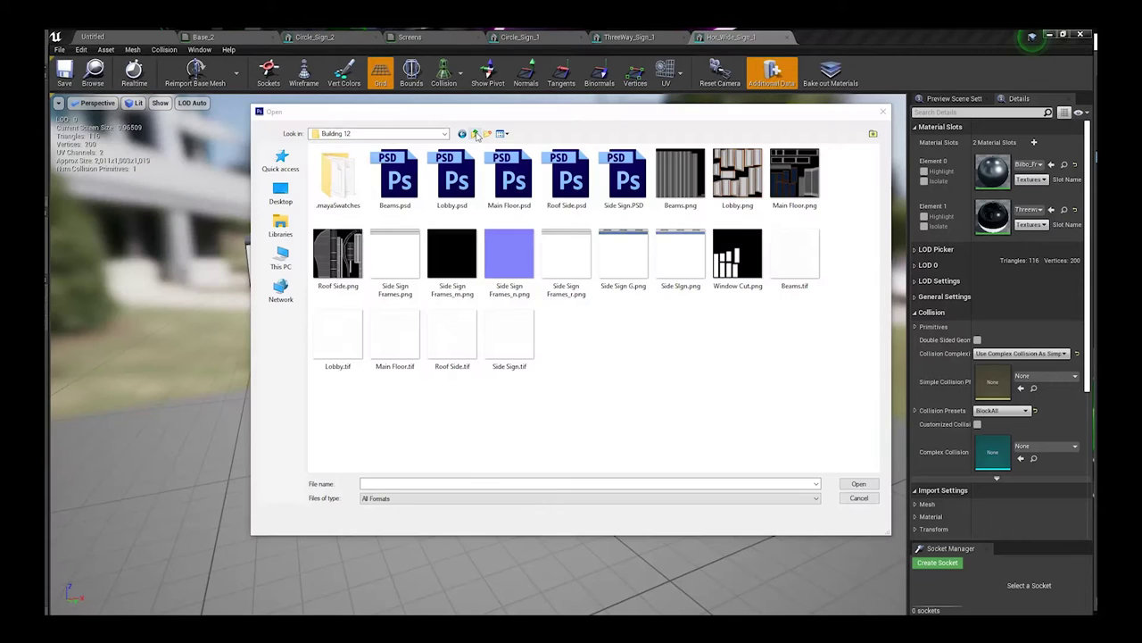
- Open Side Sign.PSD from the Building 12 folder of Building Textures in Photoshop
click(474, 133)
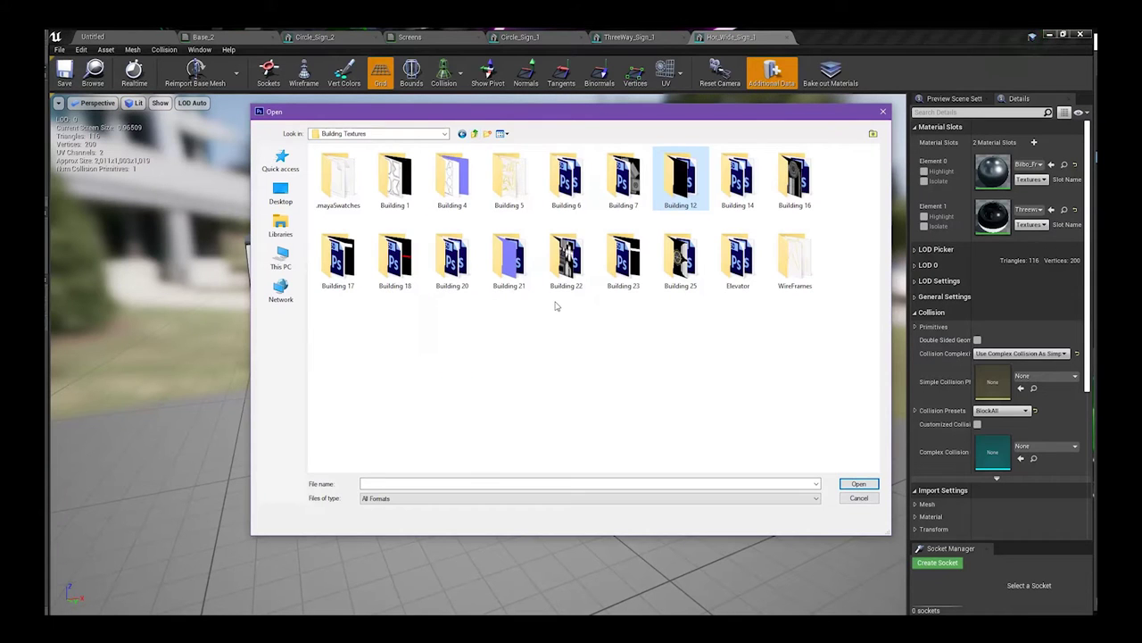
double_click(693, 198)
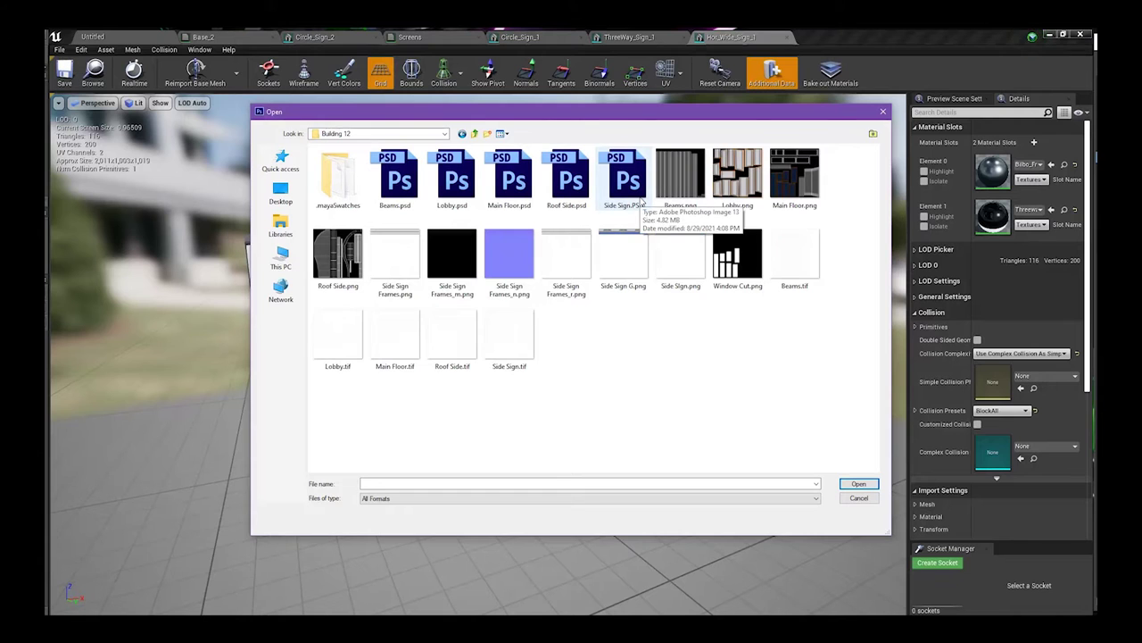
click(858, 484)
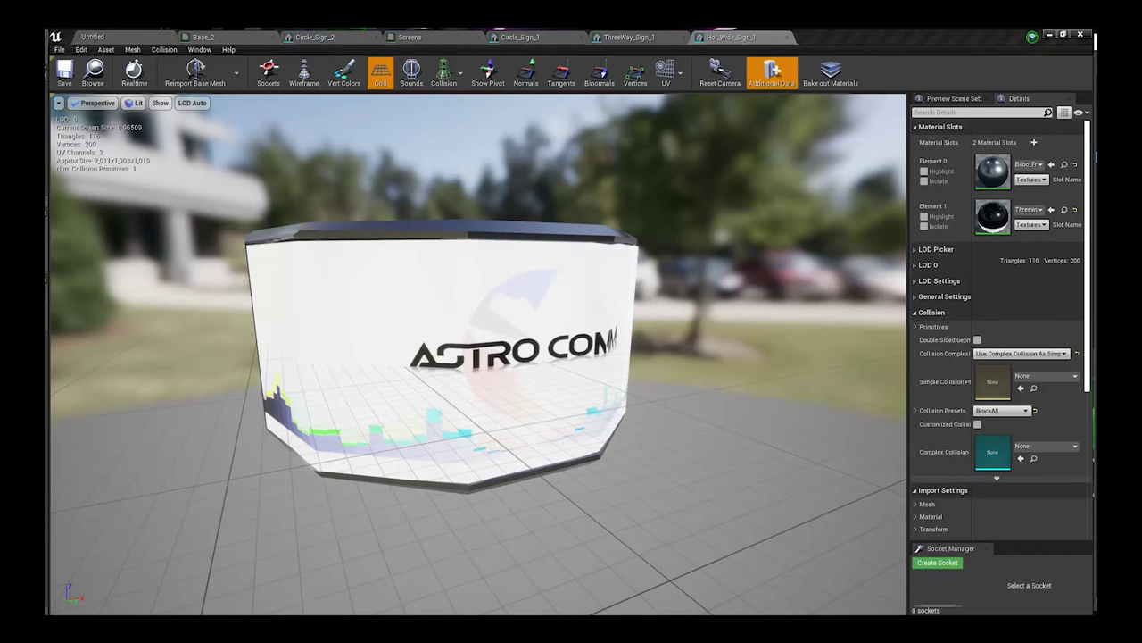
drag(0, 177, 535, 84)
double_click(534, 82)
- Examine the ASTRO COMM and MICRO LABS sign bands in the Side Sign layout, hiding and showing Group 1
alt+scroll(509, 200, up, 3)
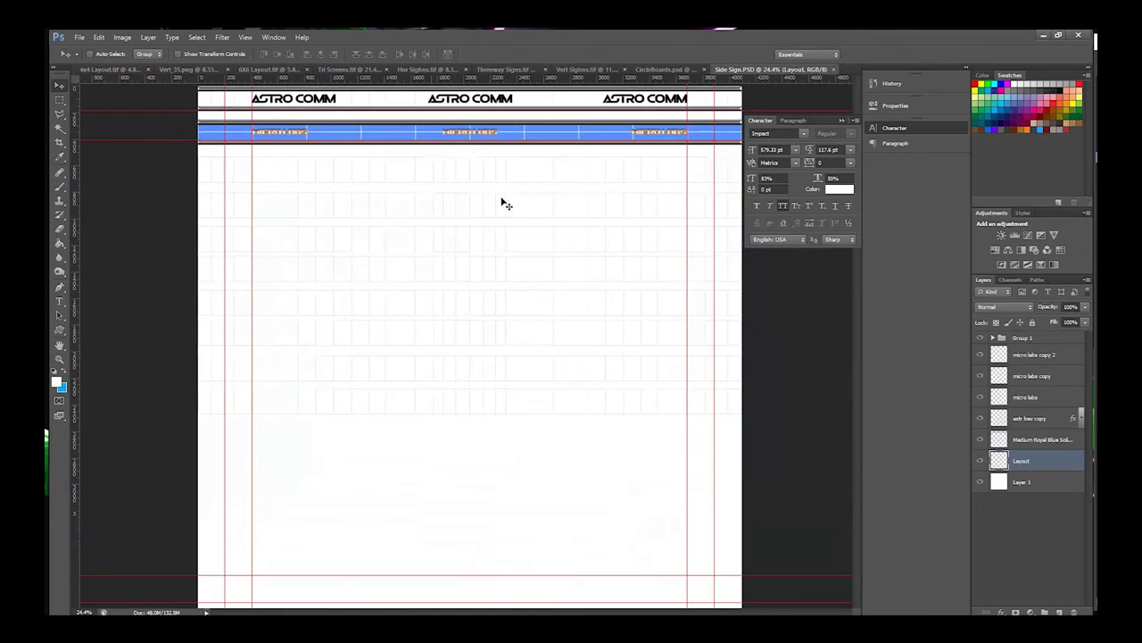
alt+scroll(517, 198, up, 1)
scroll(512, 199, up, 2)
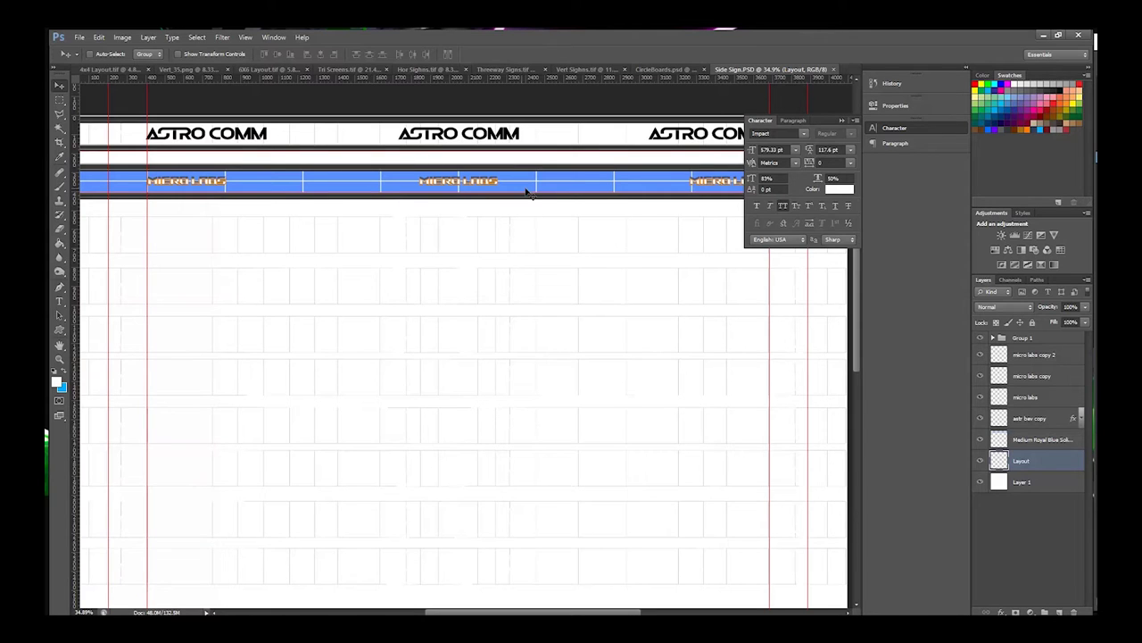
click(981, 340)
click(981, 339)
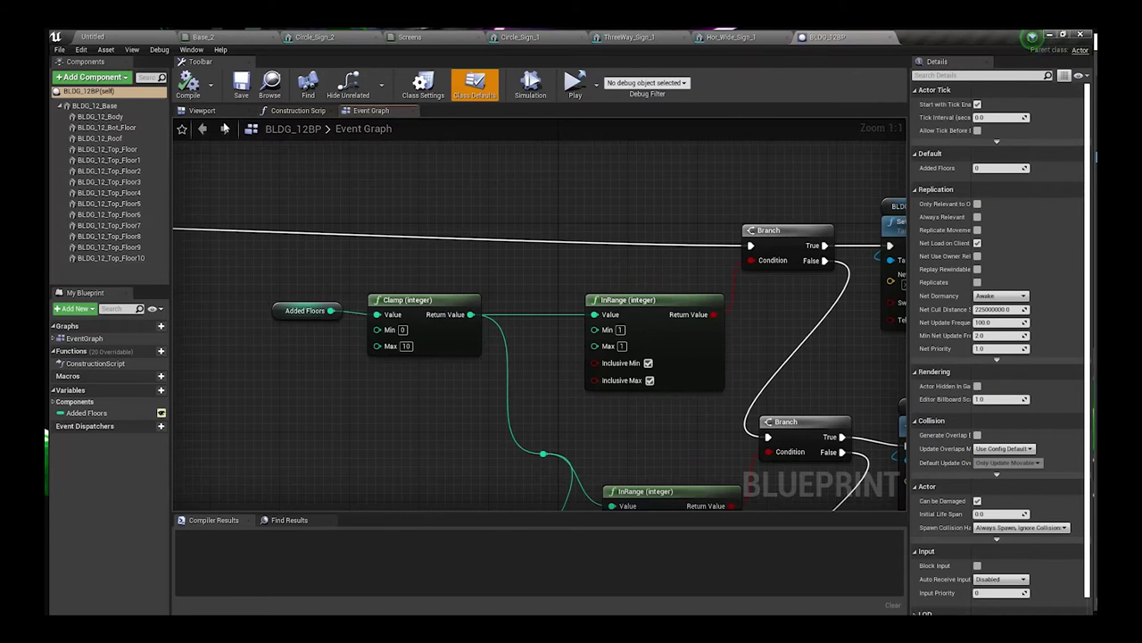
- Inspect the assembled Building 12 model in the BLDG_12BP blueprint's 3D view in Unreal Editor
click(207, 110)
alt+drag(721, 306, 803, 307)
drag(661, 307, 683, 307)
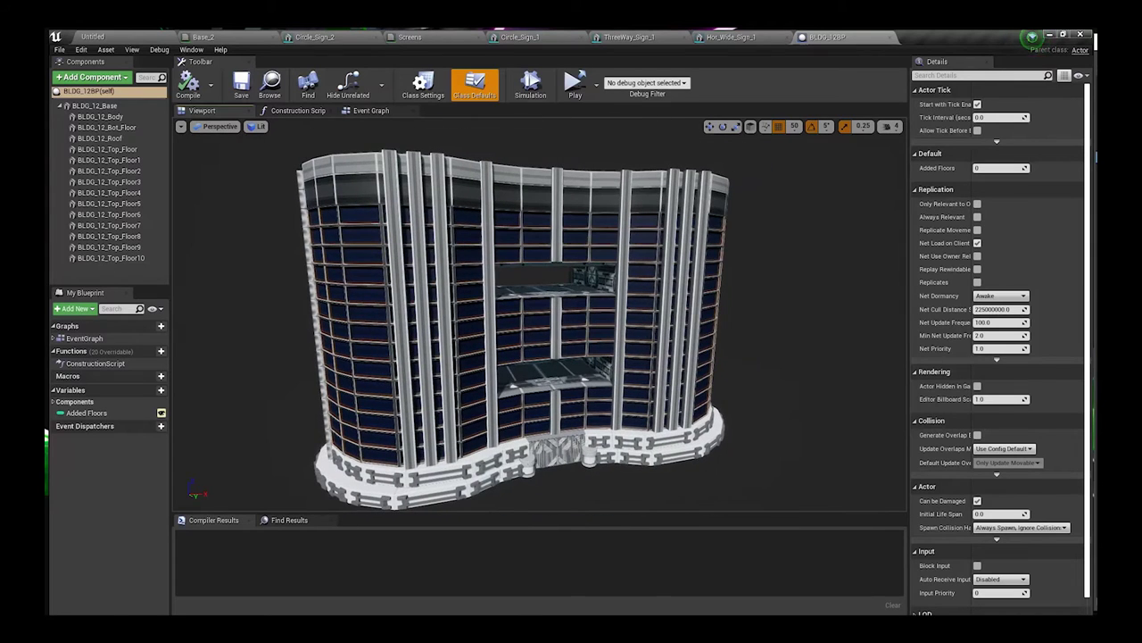
- Open the Signs_Ring_Side_1 mesh from the Building_12 assets
drag(1138, 165, 416, 154)
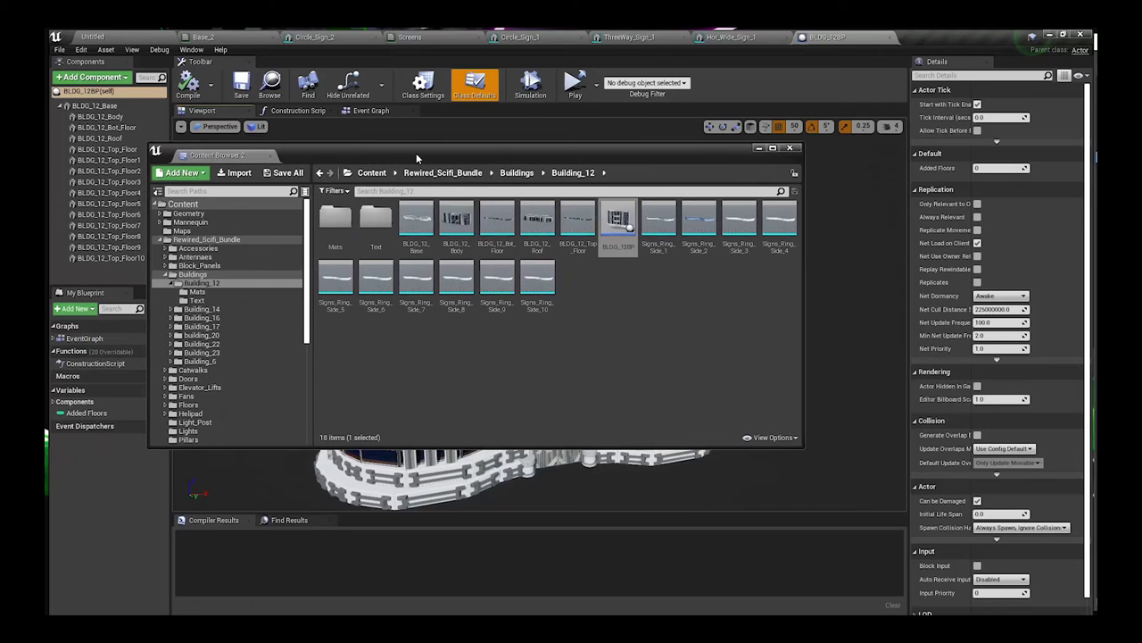
double_click(657, 218)
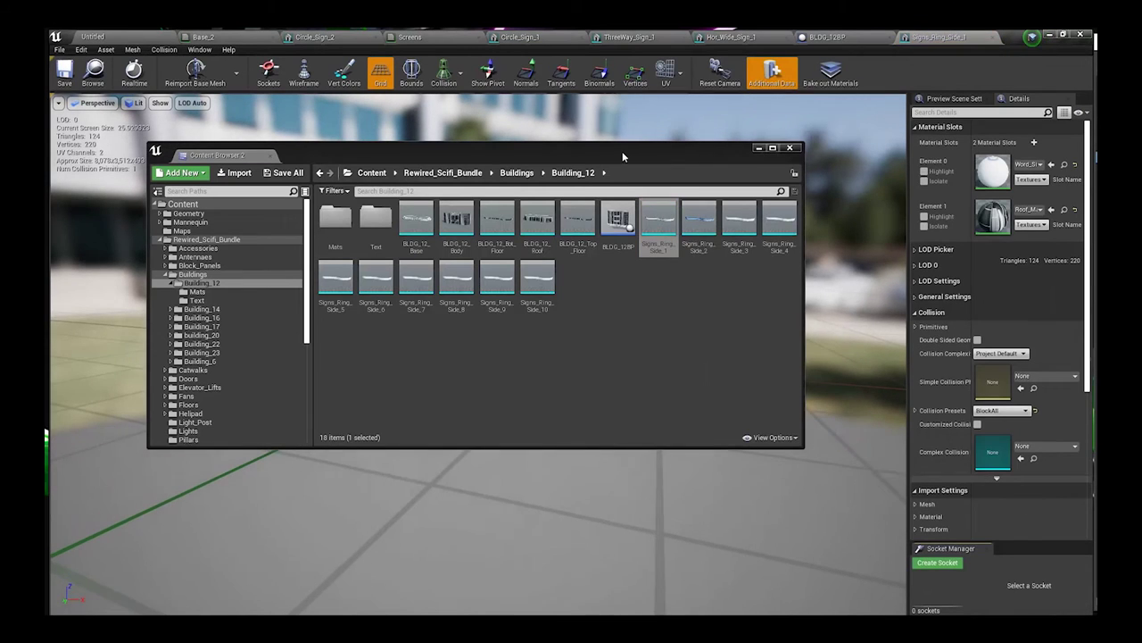
drag(623, 157, 1141, 241)
- Examine the ASTRO COMM text around the sign ring mesh from several angles
scroll(645, 265, down, 8)
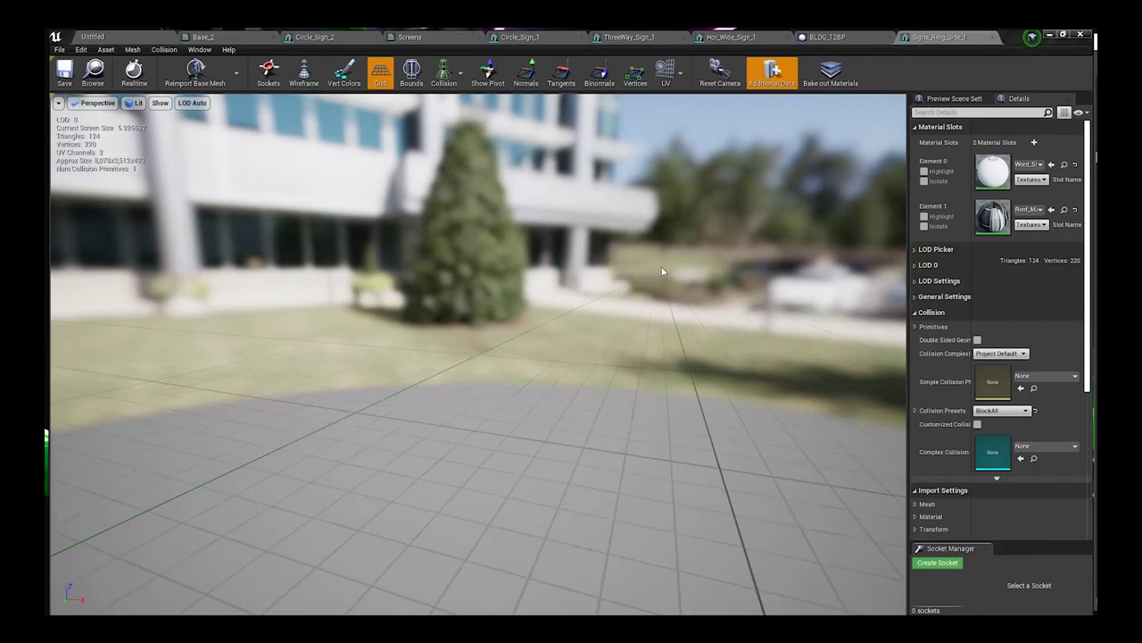
scroll(664, 274, down, 8)
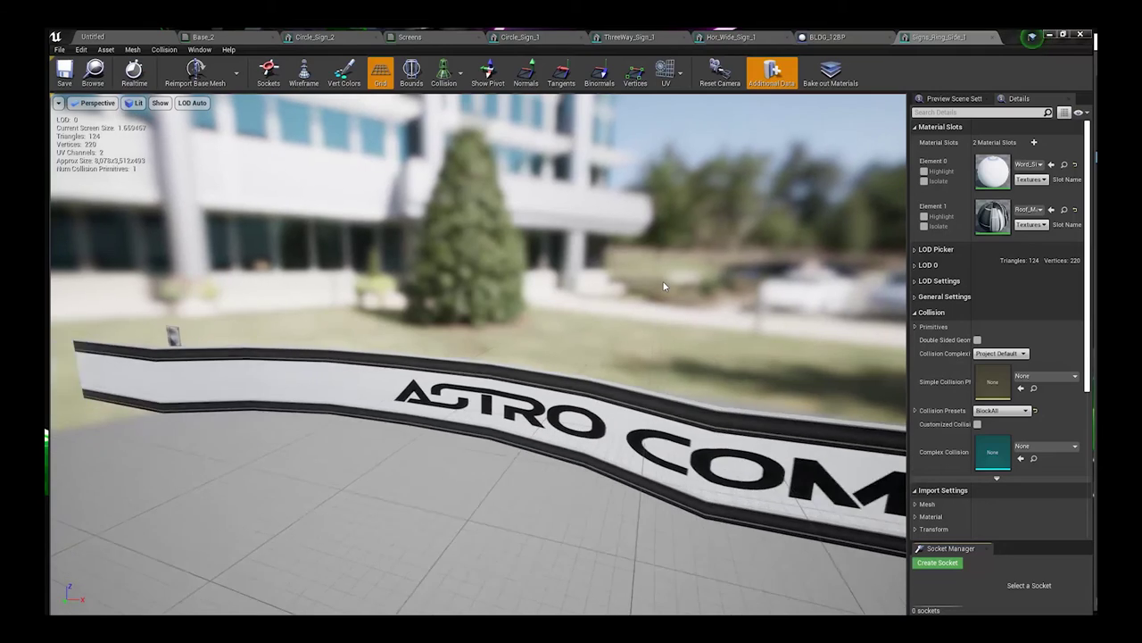
scroll(662, 283, down, 5)
right_drag(614, 319, 767, 318)
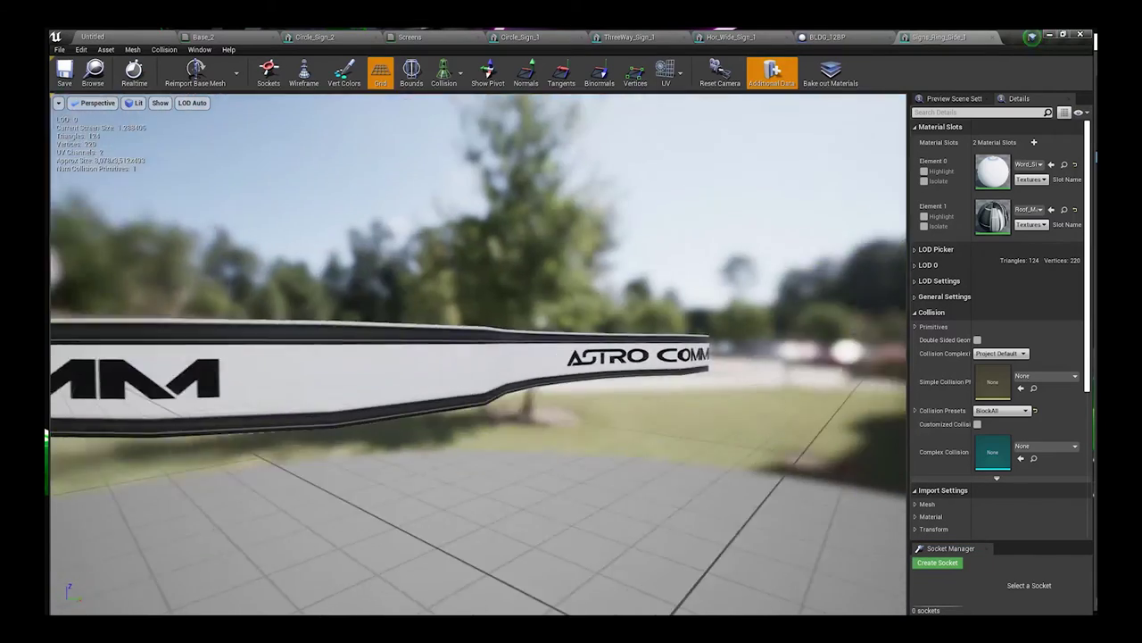
alt+drag(768, 318, 728, 350)
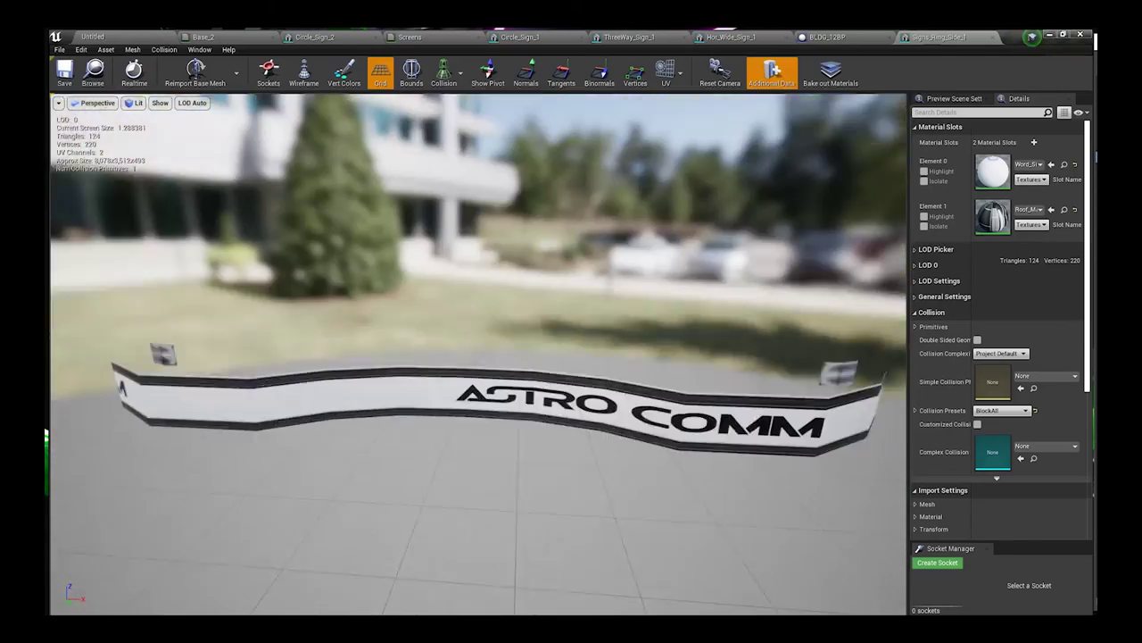
drag(169, 339, 134, 341)
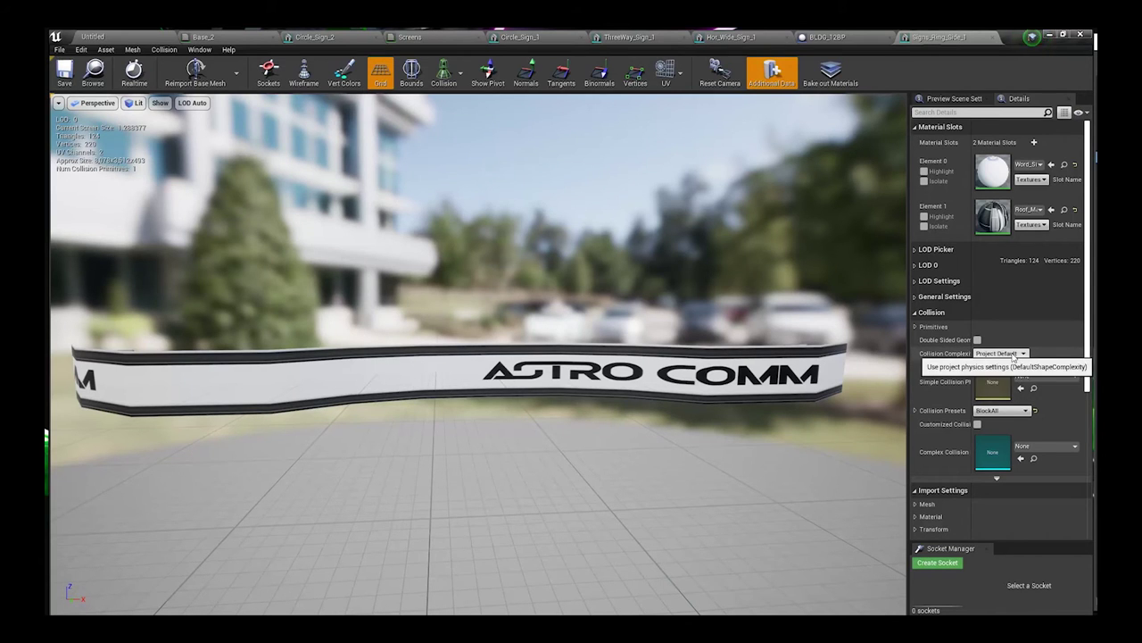
- Set the sign ring mesh's Collision Complexity to Use Complex Collision As Simple
click(1014, 354)
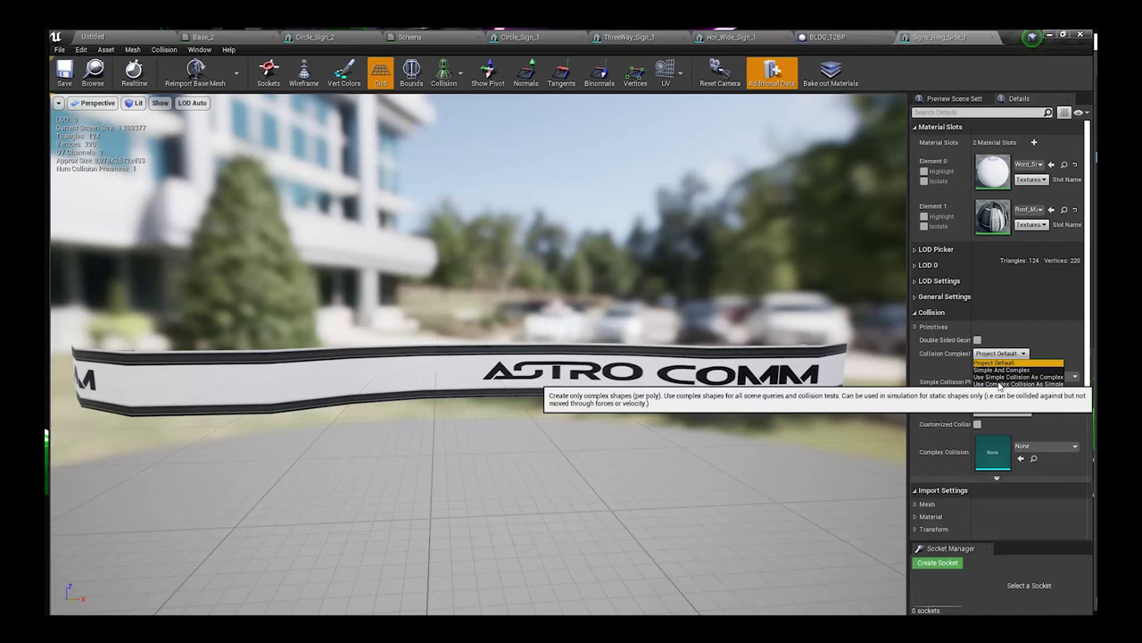
click(1000, 384)
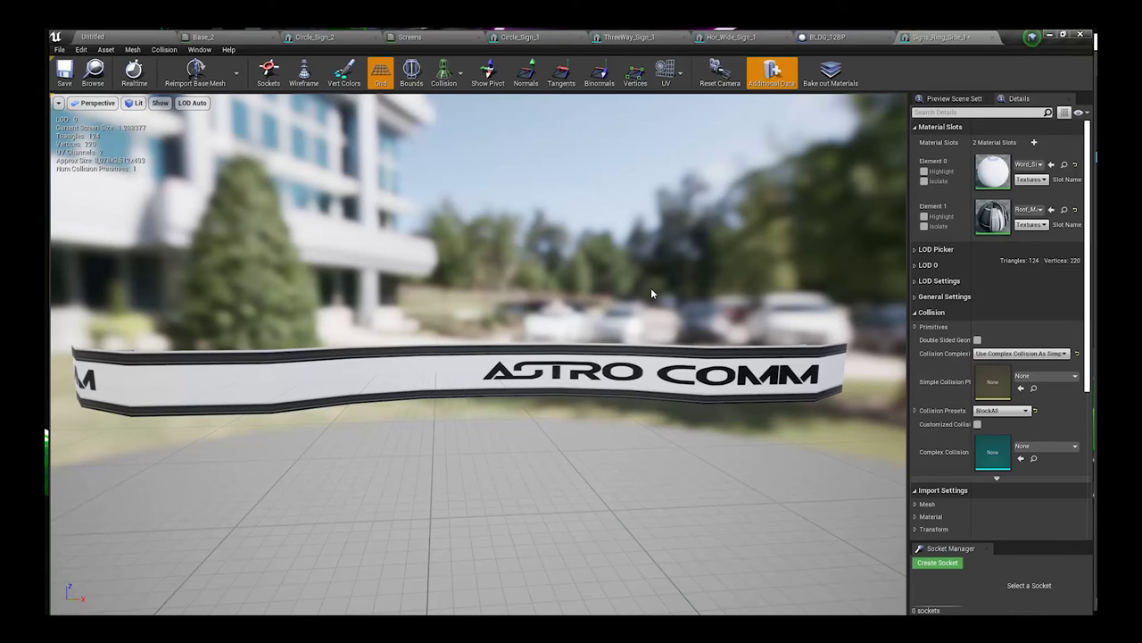
alt+drag(651, 287, 532, 306)
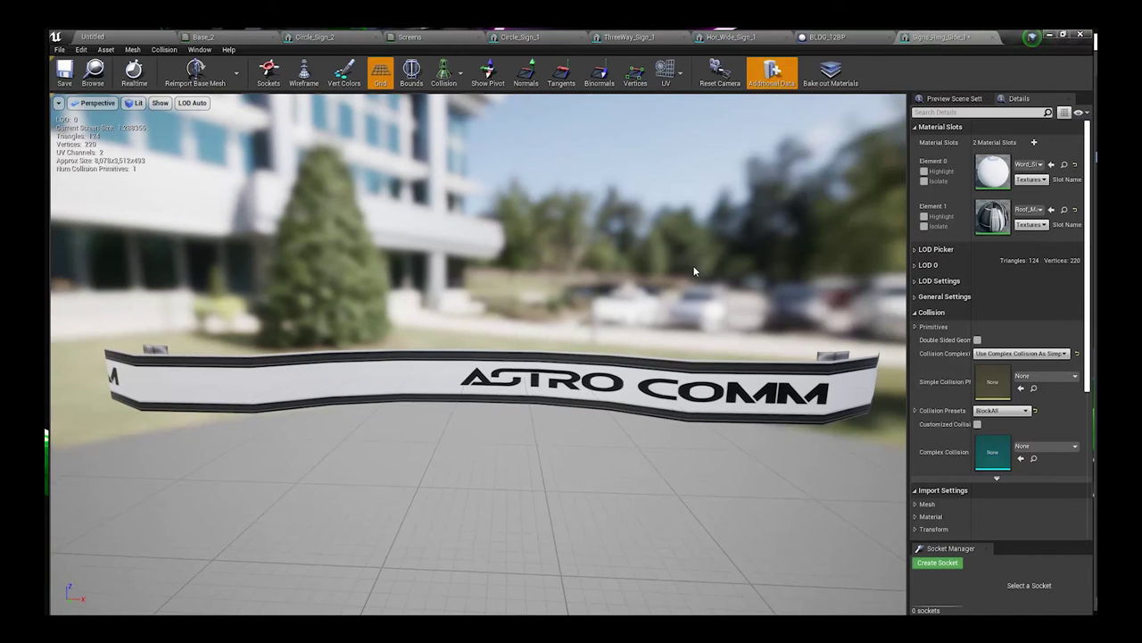
- Open the sign ring's Word_Sign material and space out its Texture Sample and result nodes
double_click(997, 169)
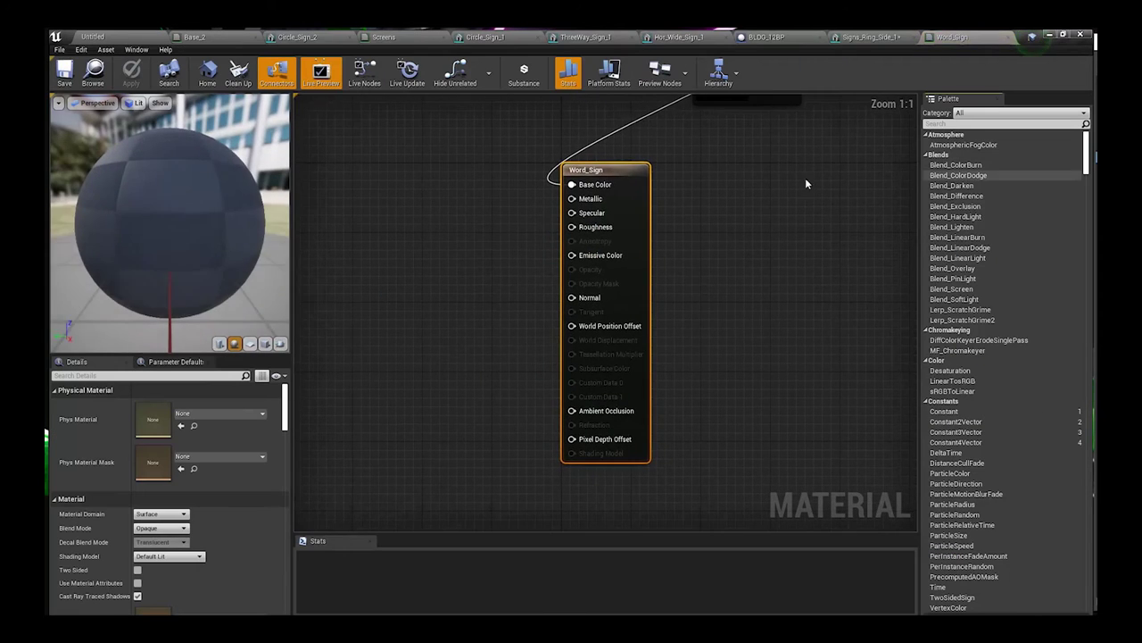
drag(739, 234, 425, 410)
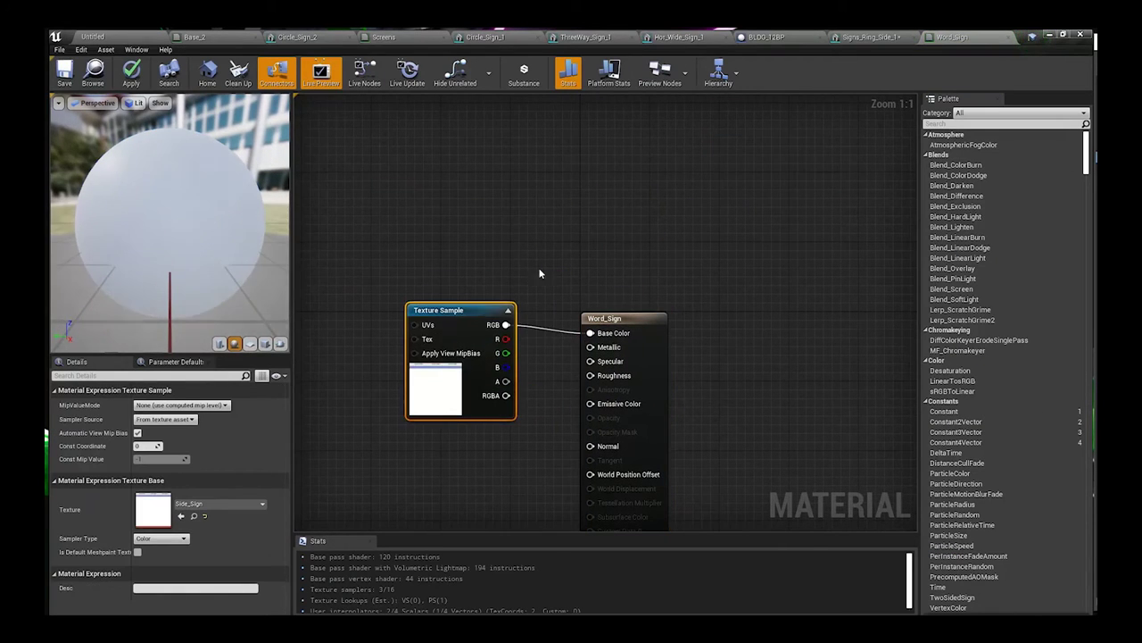
drag(610, 325, 707, 282)
drag(456, 395, 508, 281)
drag(735, 283, 754, 254)
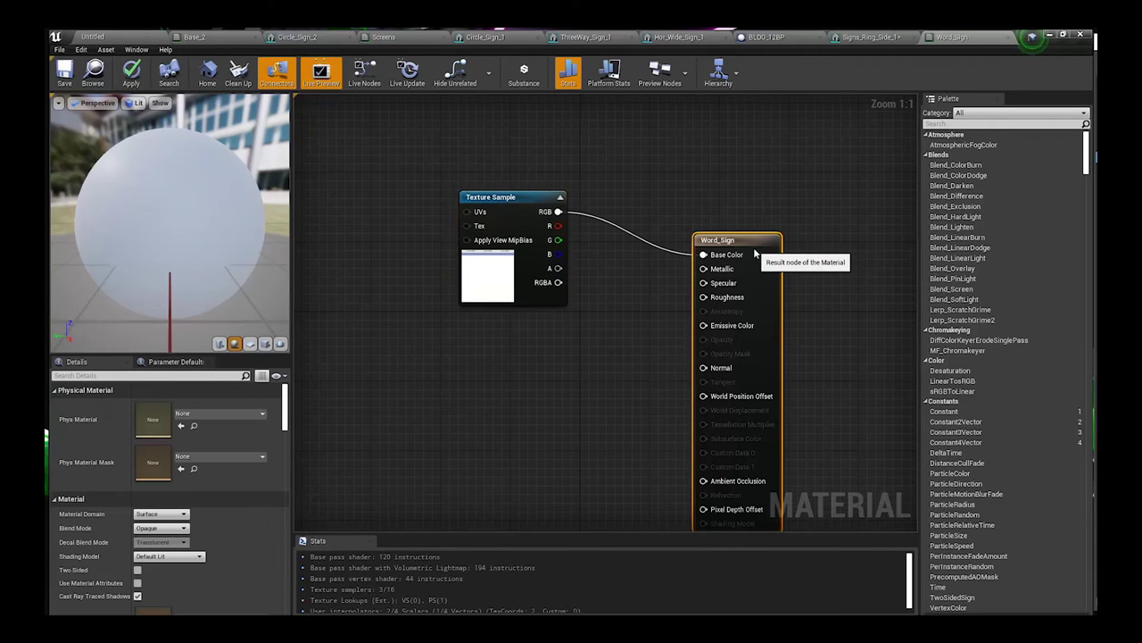
- Make the Word_Sign material two-sided, apply the change, and check the sign ring mesh
click(450, 354)
click(138, 571)
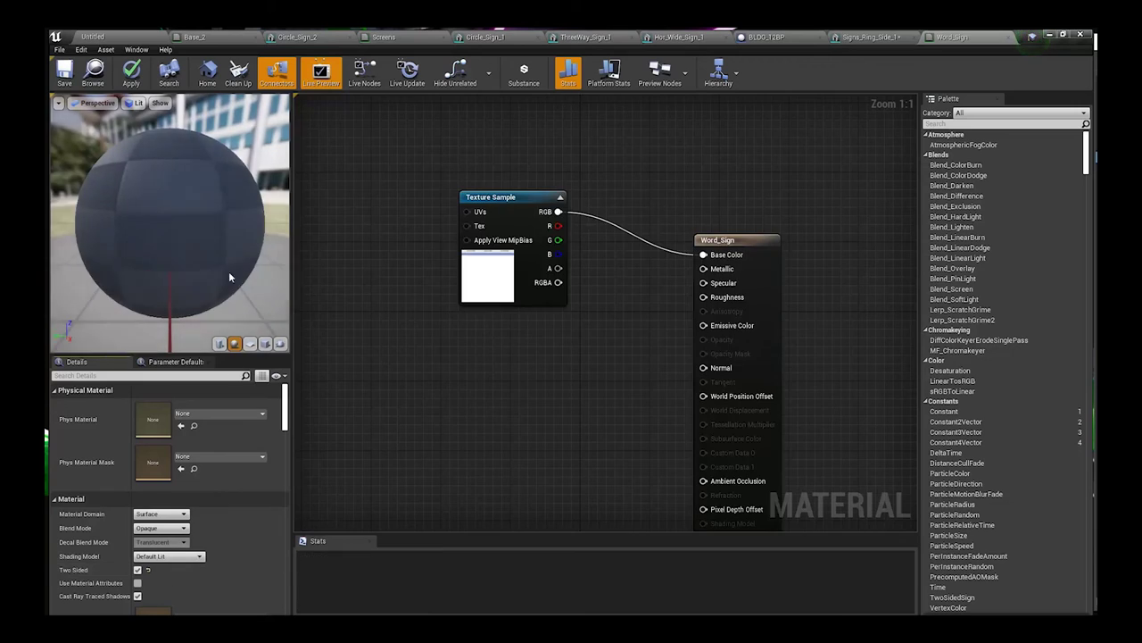
click(132, 73)
click(870, 38)
drag(535, 374, 589, 294)
drag(589, 339, 429, 330)
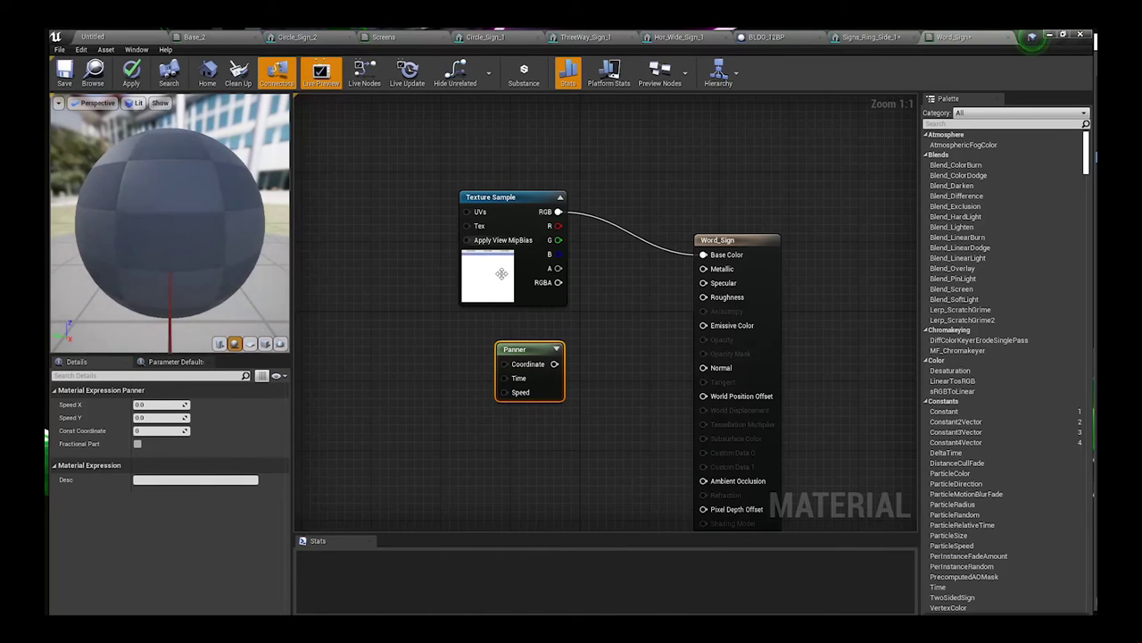
- Add a Panner node before the Texture Sample and connect it to the UVs input
drag(526, 350, 341, 197)
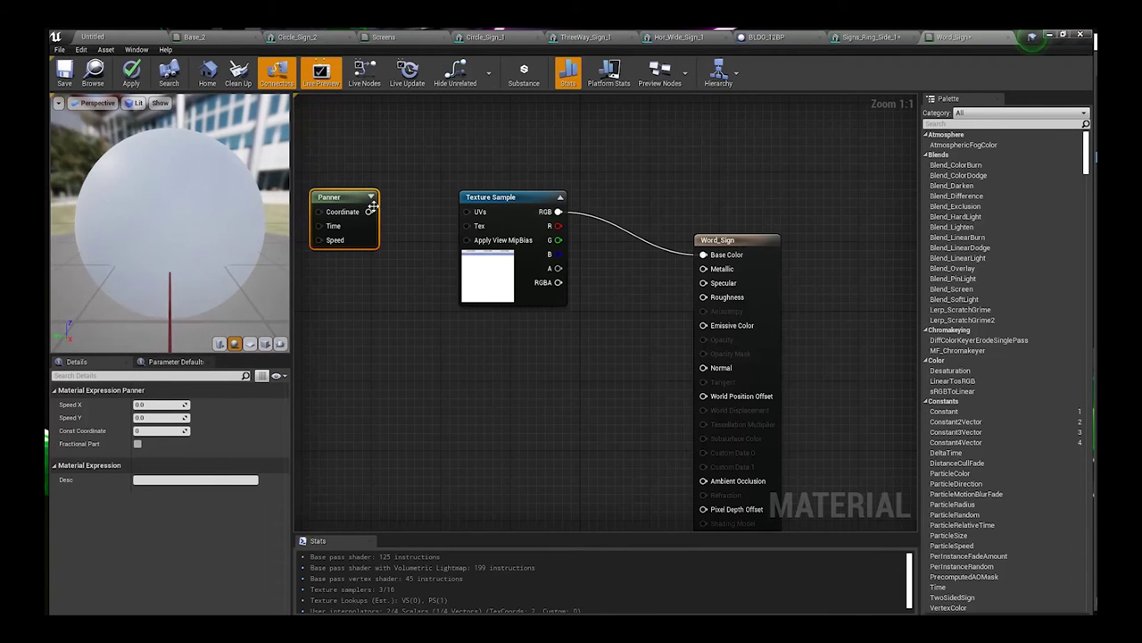
drag(474, 220, 473, 217)
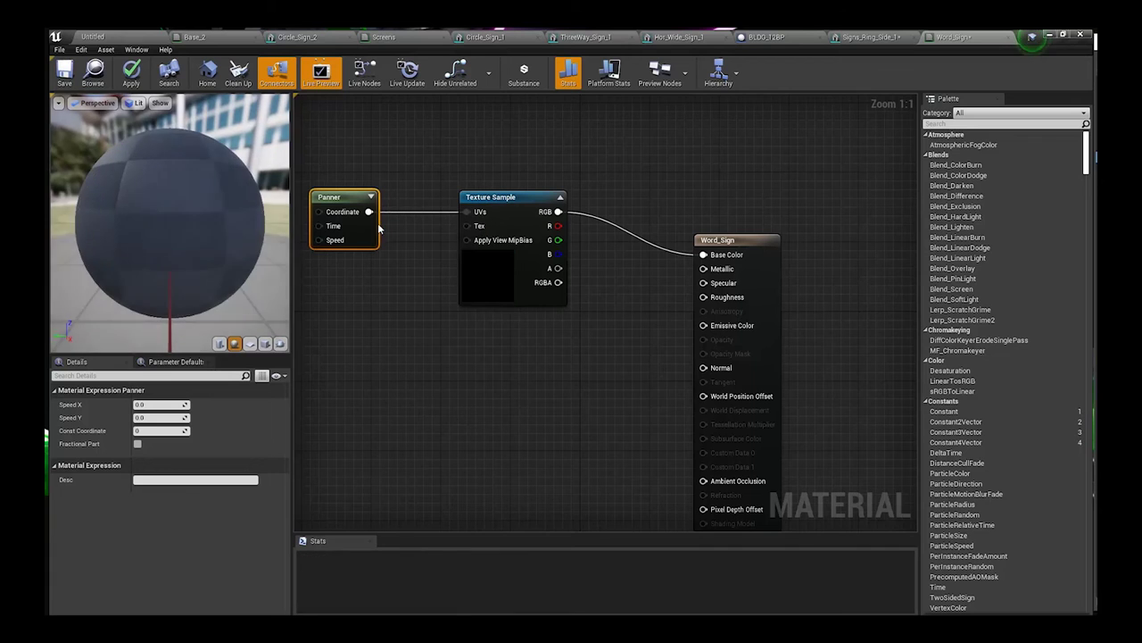
drag(359, 220, 368, 220)
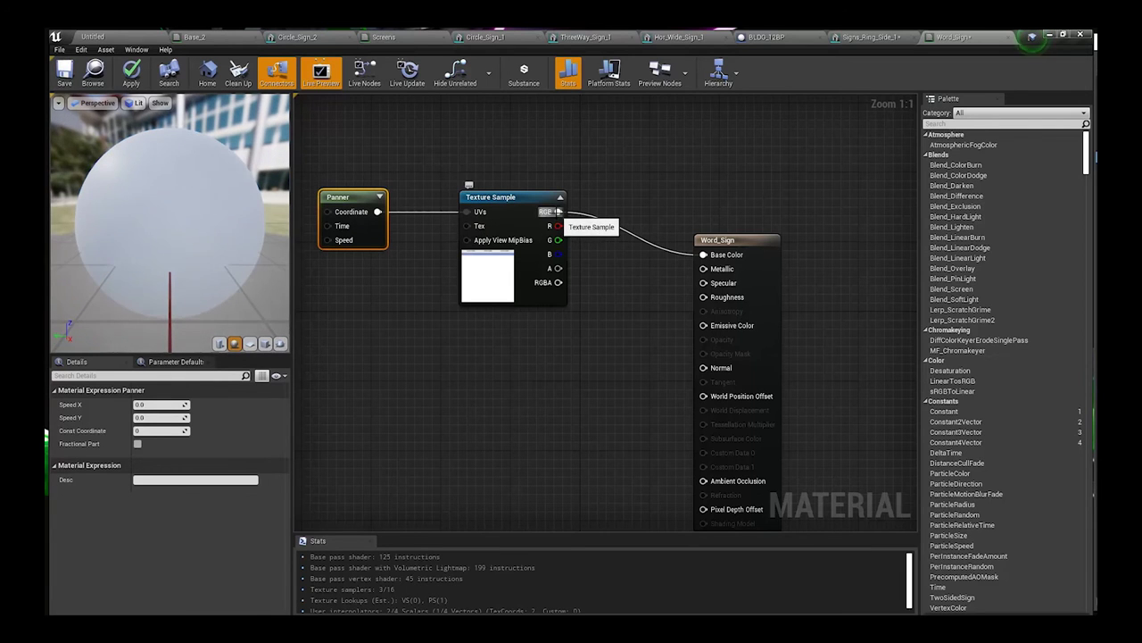
- Connect the texture's RGB to Emissive Color and a Constant of 0 to Roughness, and preview the material on a plane
drag(557, 212, 721, 327)
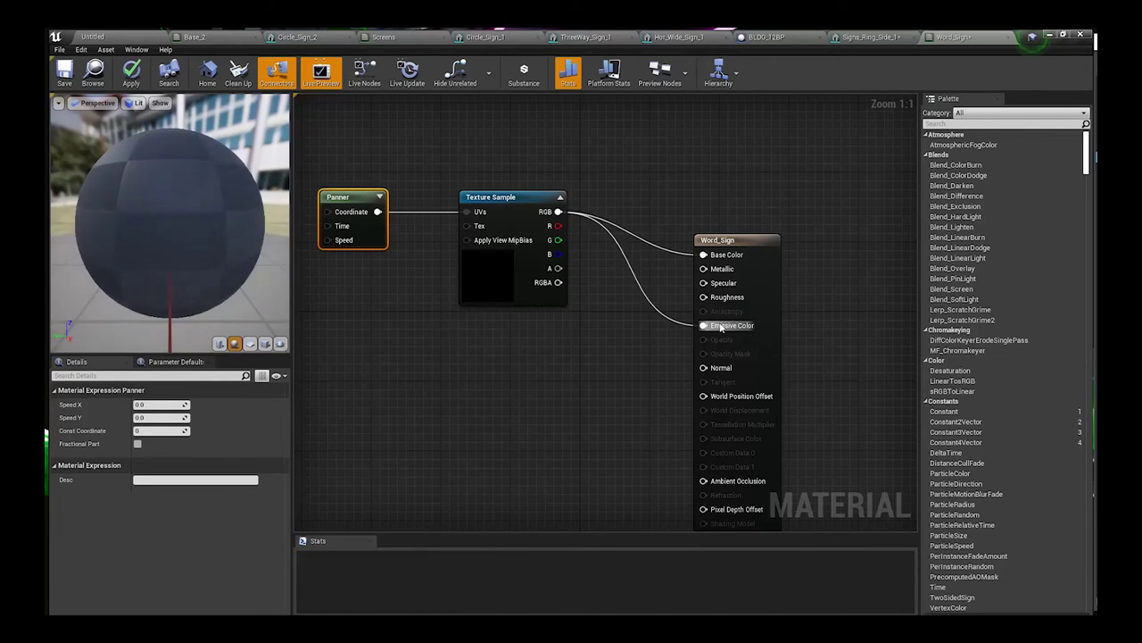
click(607, 342)
drag(626, 362, 712, 306)
drag(170, 223, 200, 223)
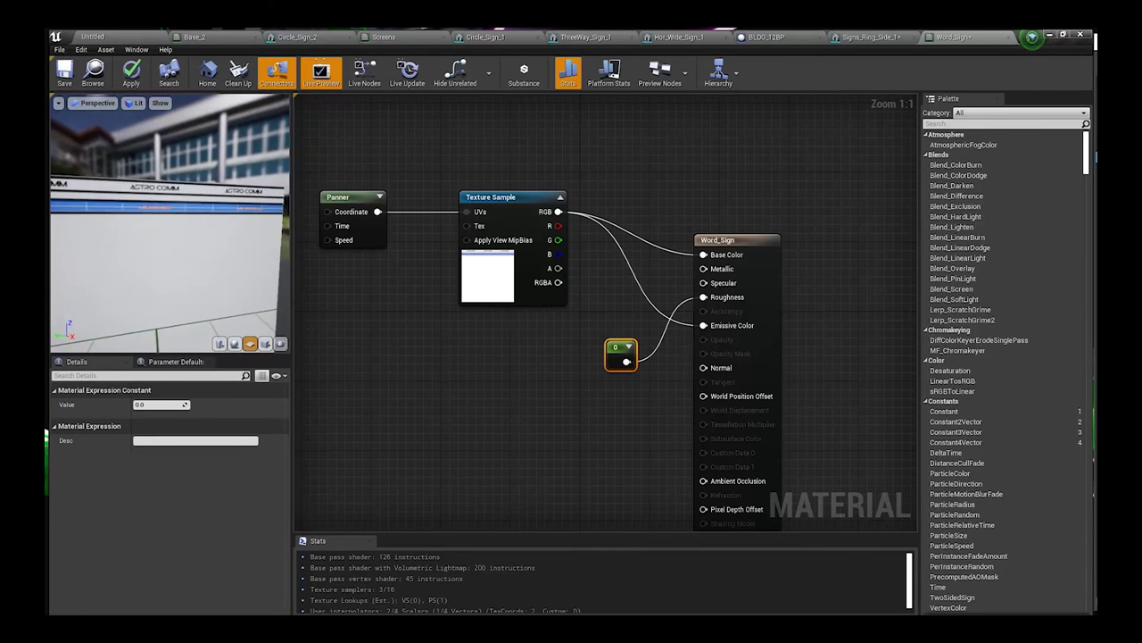
right_drag(201, 224, 187, 245)
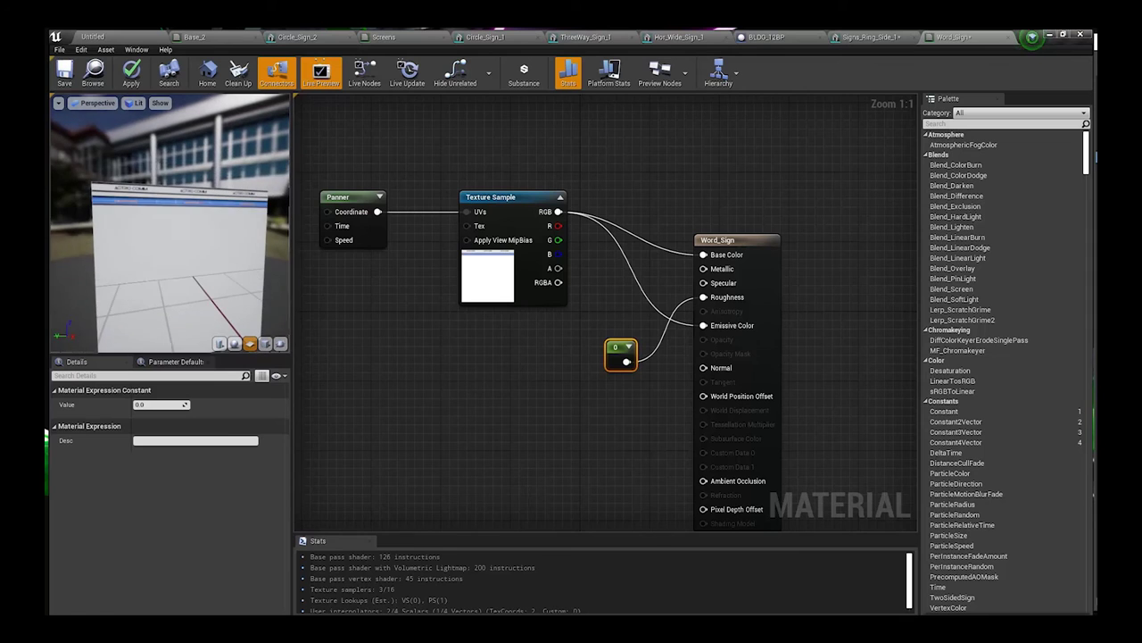
- Try Panner Speed X values of 1 and 0.1, and check the scrolling text on the sign ring mesh
click(338, 198)
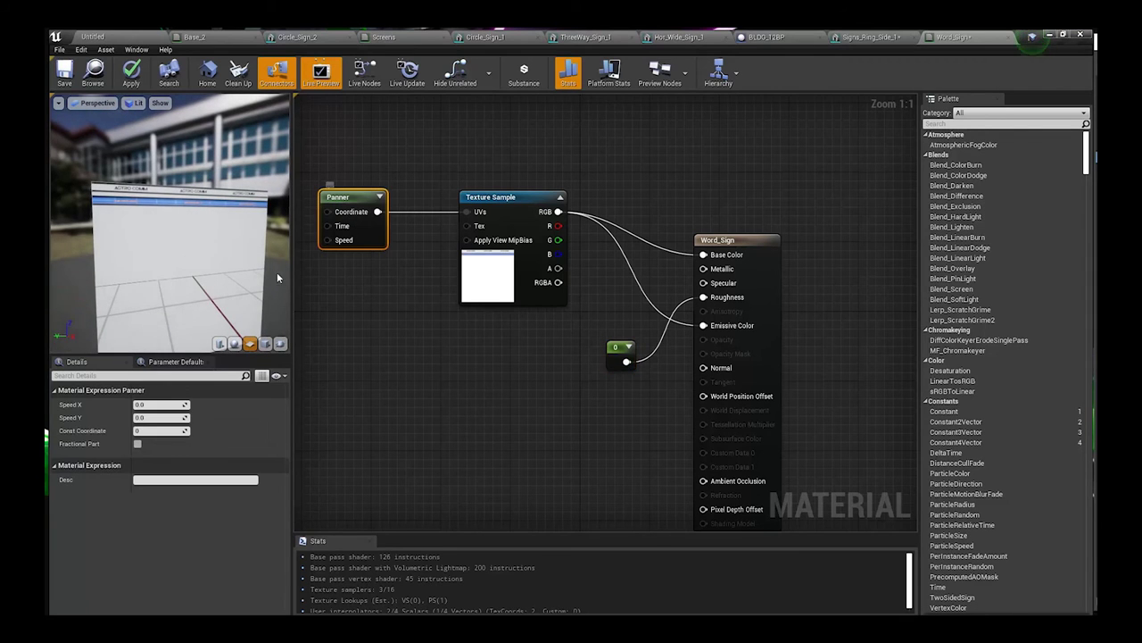
click(164, 407)
text(1)
key(Return)
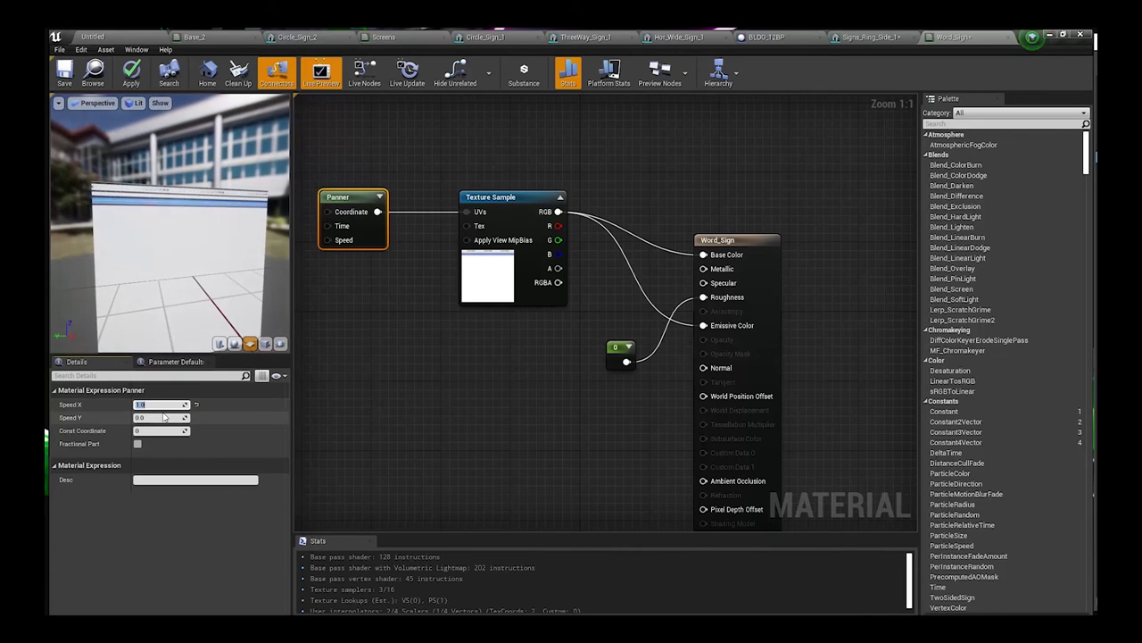
text(0.1)
key(Return)
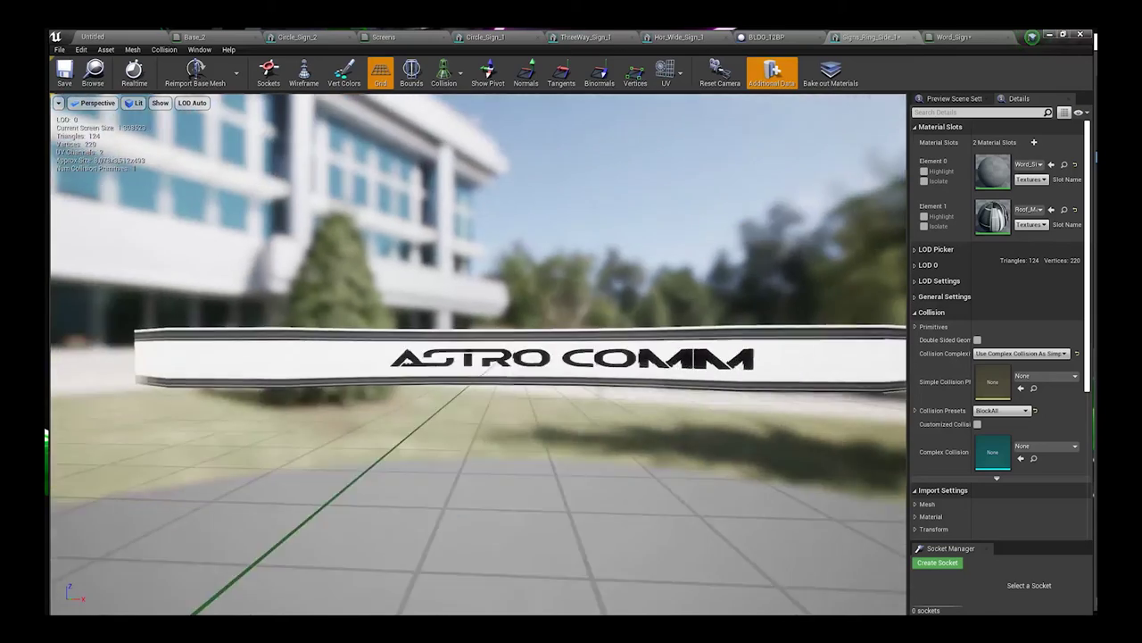
right_drag(479, 357, 589, 359)
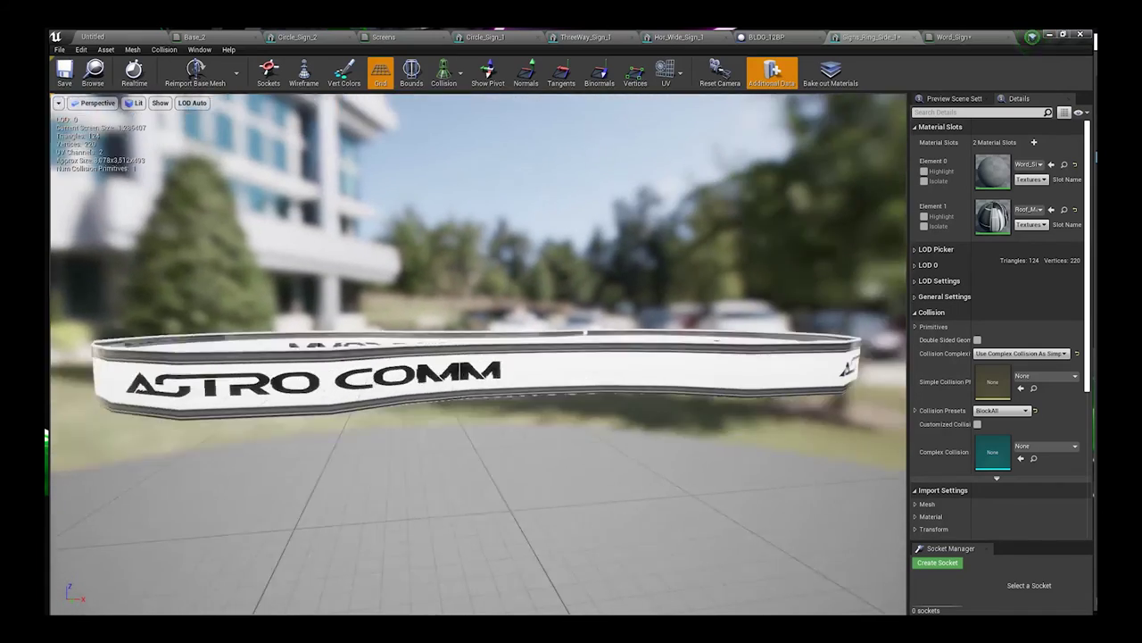
drag(884, 268, 864, 225)
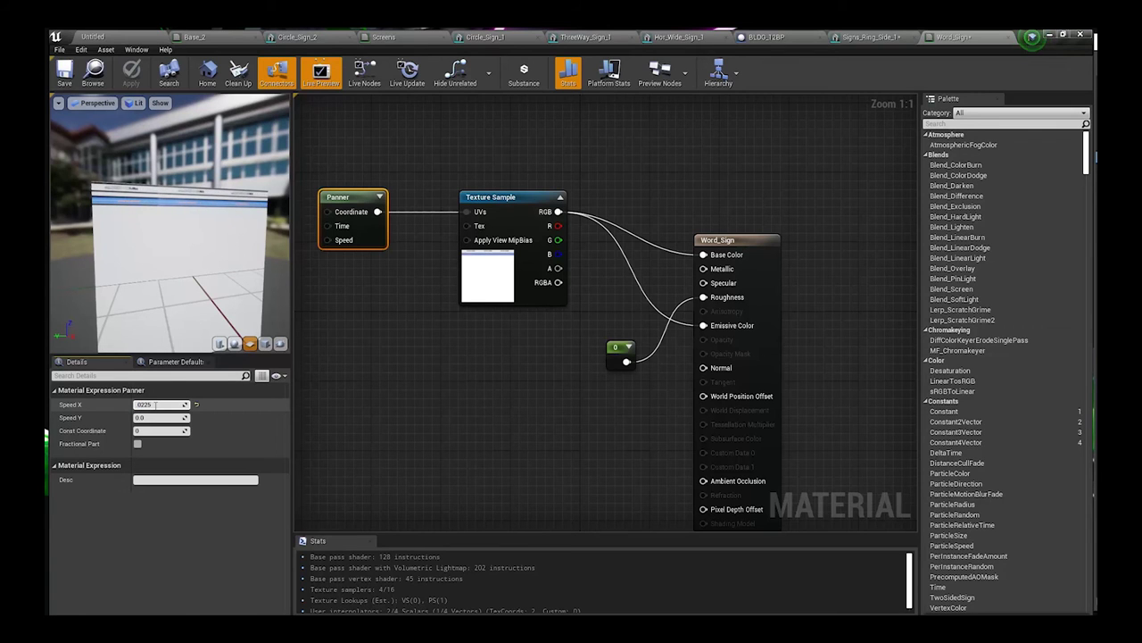
- Set the Panner's Speed X to 0.0225, apply the material, and view the scrolling sign ring mesh
key(Return)
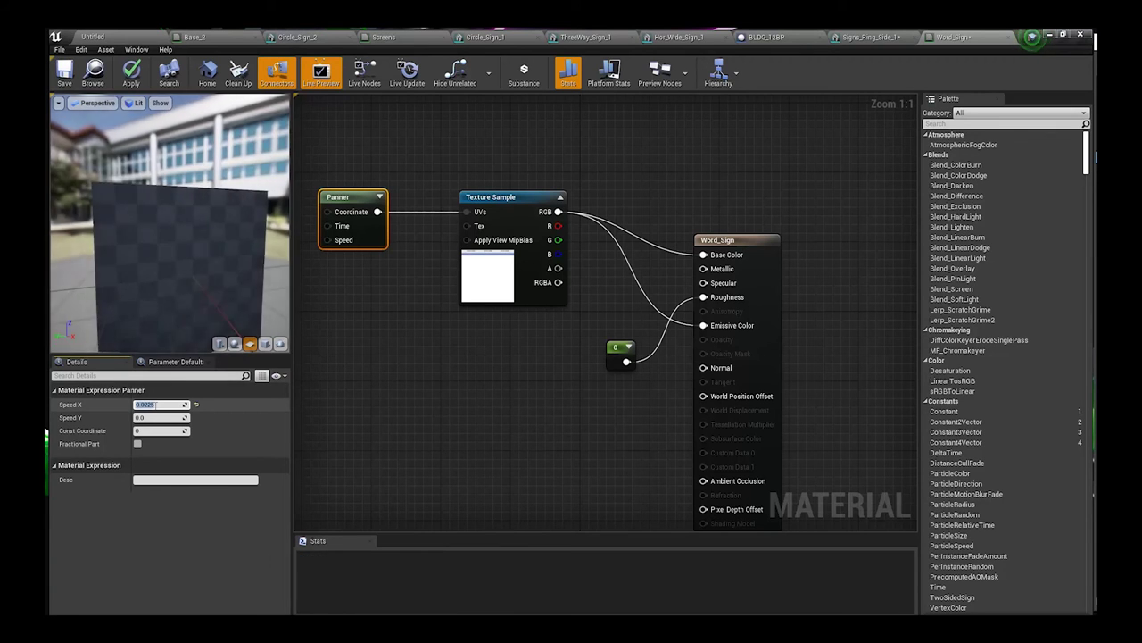
click(873, 37)
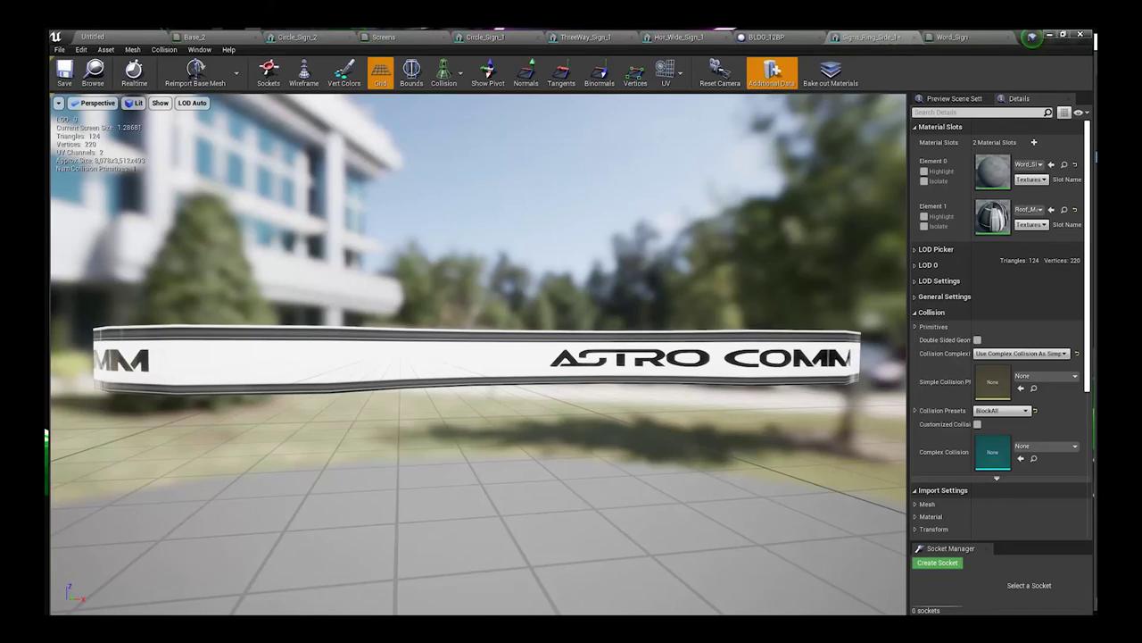
- Examine the scrolling text around the sign ring mesh from several angles, with the preview scene's exposure darkened
drag(679, 267, 554, 272)
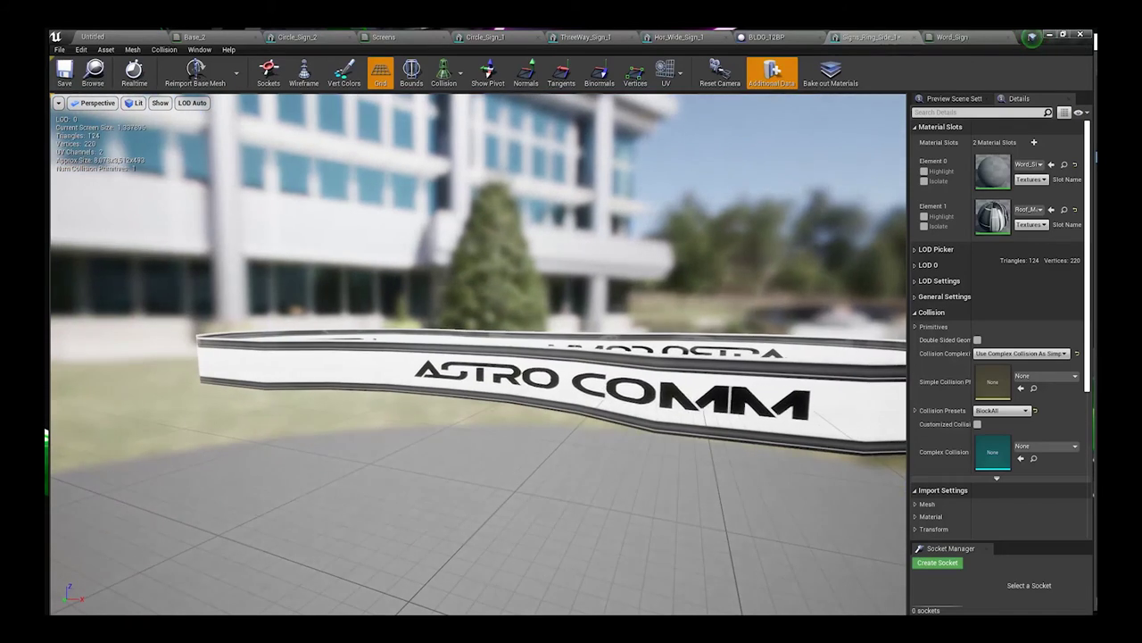
drag(535, 339, 420, 348)
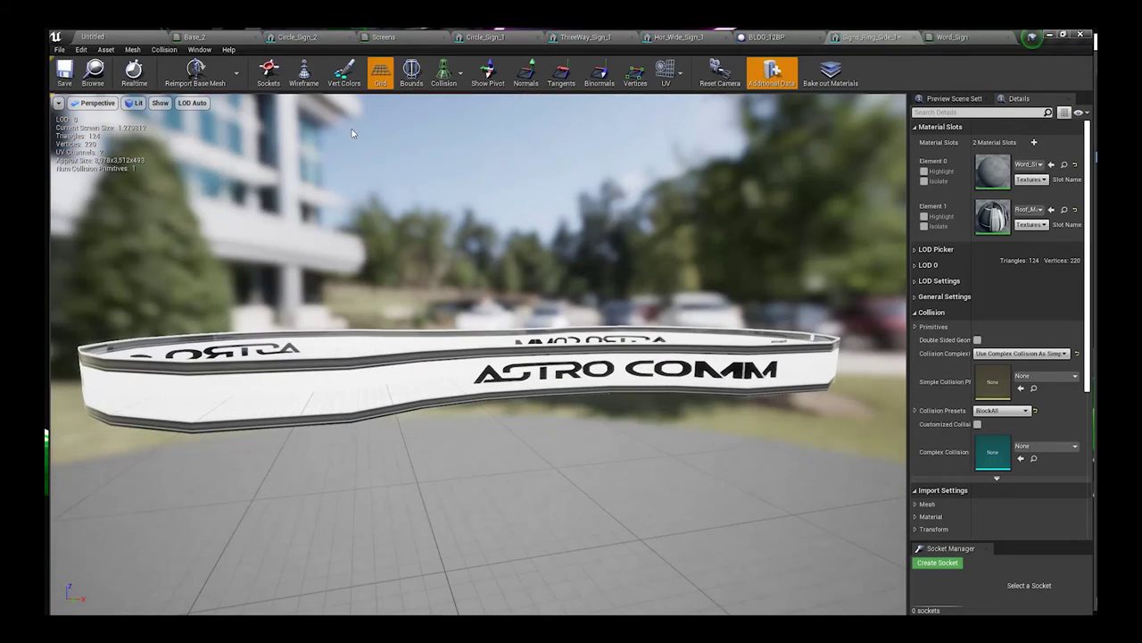
click(134, 103)
click(157, 294)
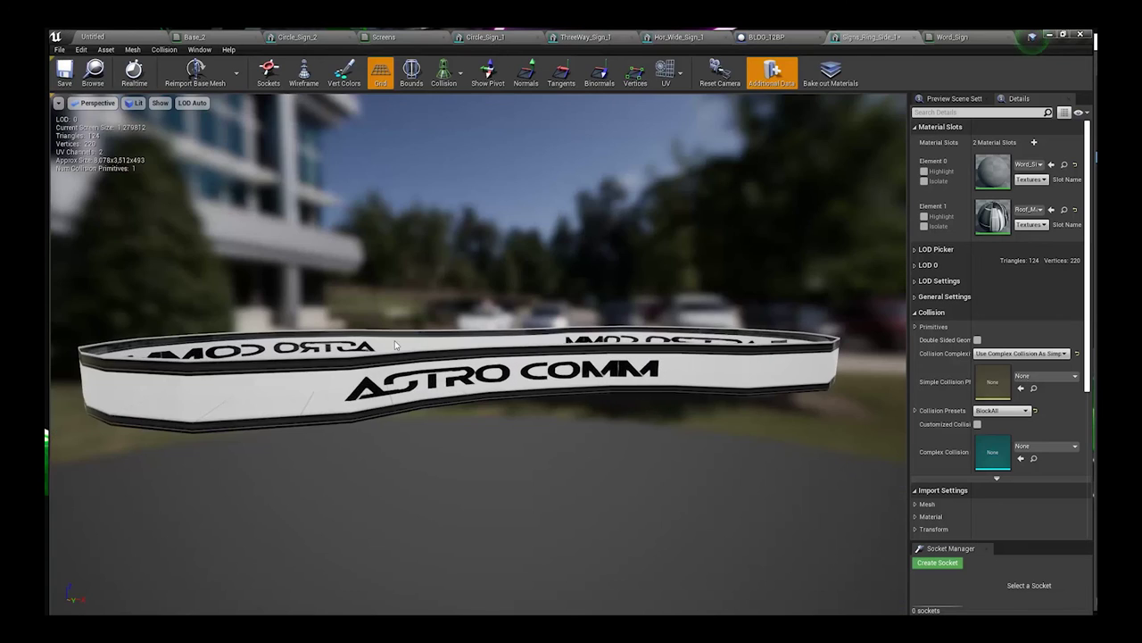
drag(535, 299, 598, 299)
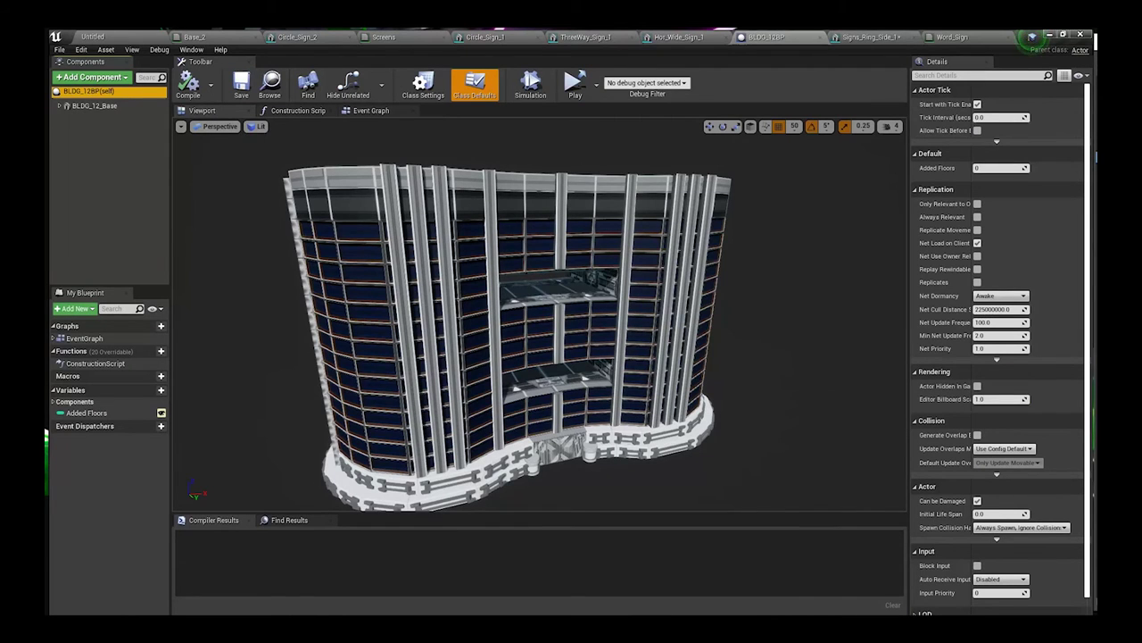
- Add the Signs_Ring_Side_1 mesh to the BLDG_12BP blueprint as a child of BLDG_12_Base and view it around the building
drag(49, 322, 104, 173)
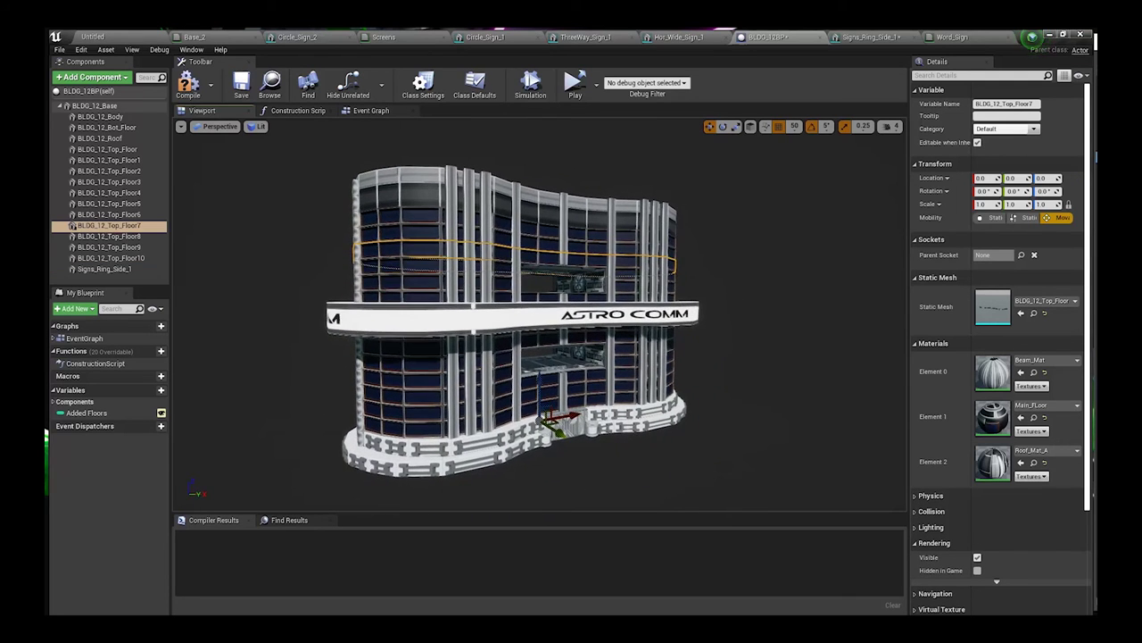
alt+drag(863, 377, 797, 376)
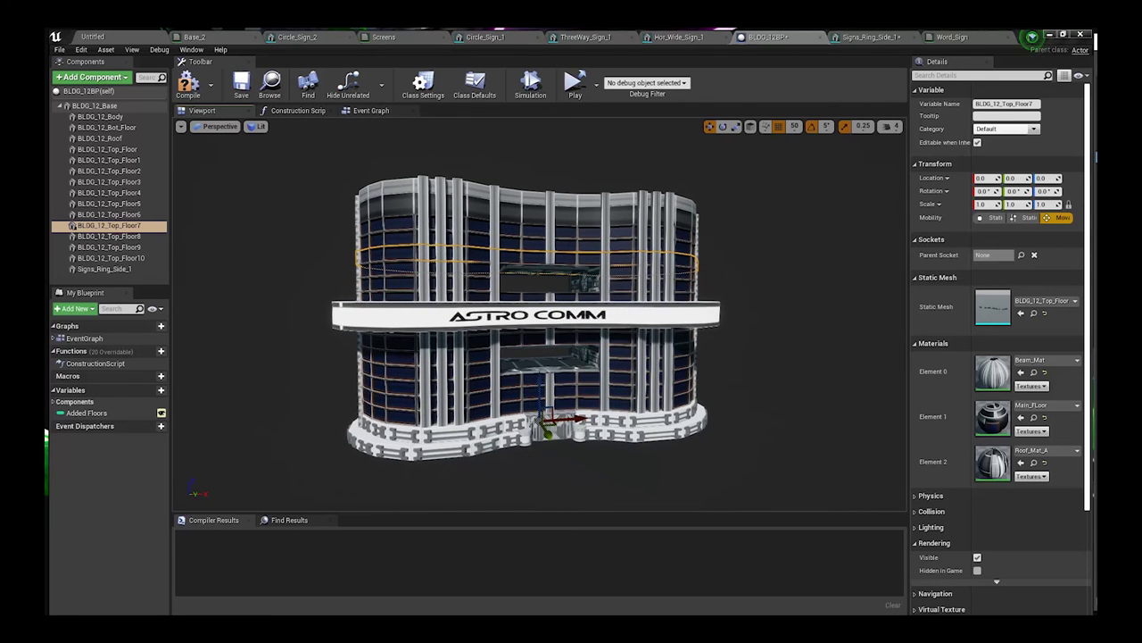
- Add the Hor_Wide_Sign_1 mesh to the building blueprint and attach it directly to BLDG_12_Base
drag(172, 339, 111, 292)
drag(111, 278, 113, 282)
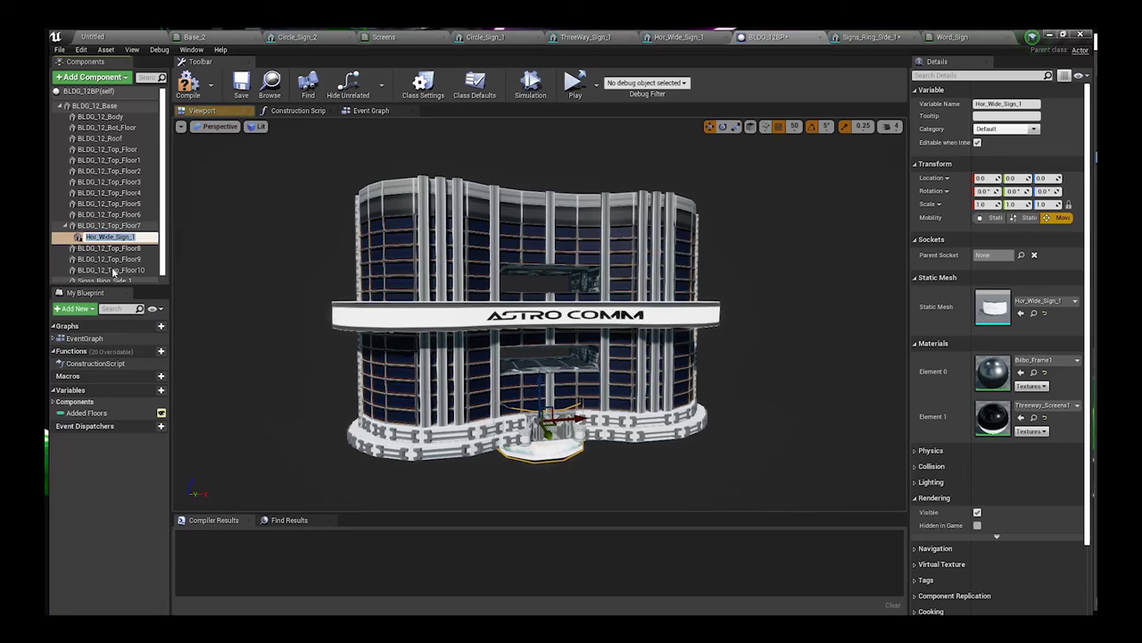
click(111, 259)
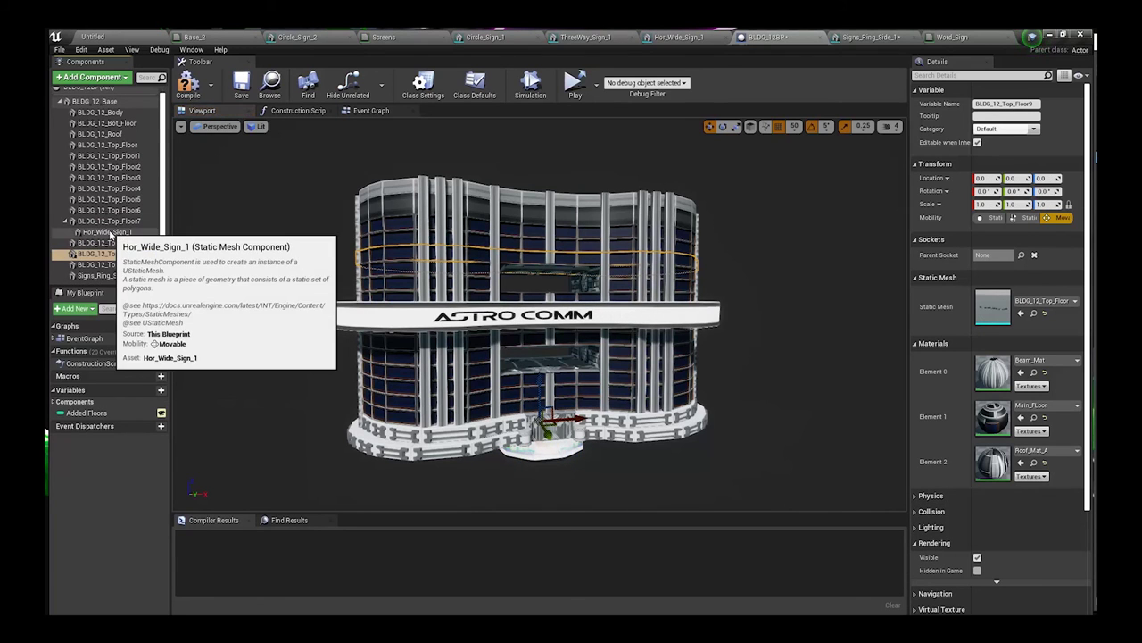
drag(107, 231, 109, 104)
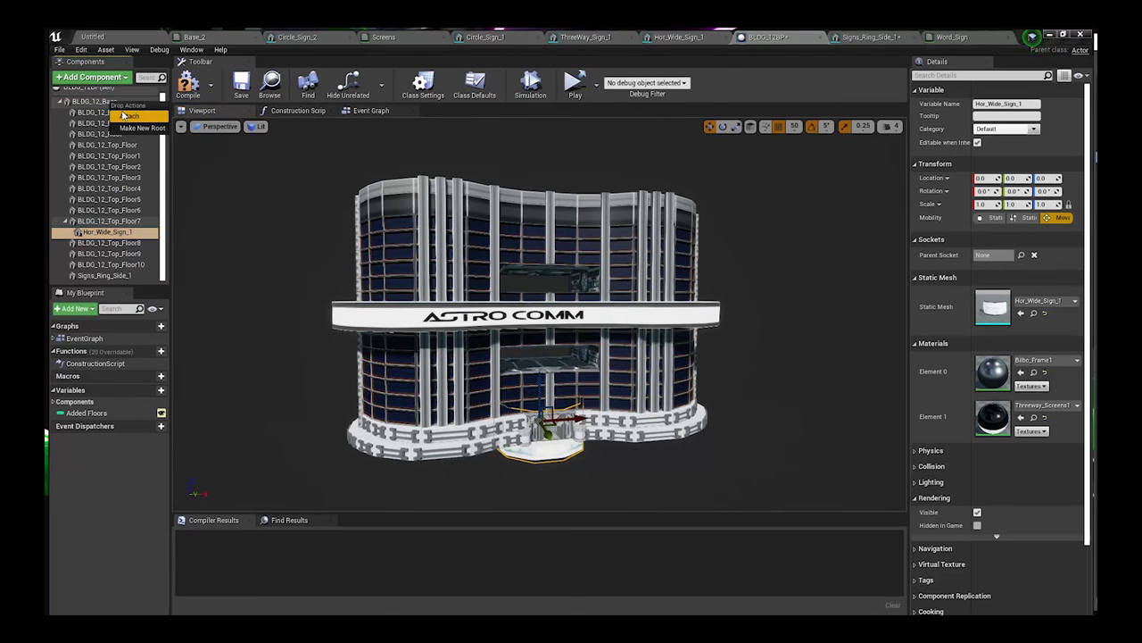
click(127, 116)
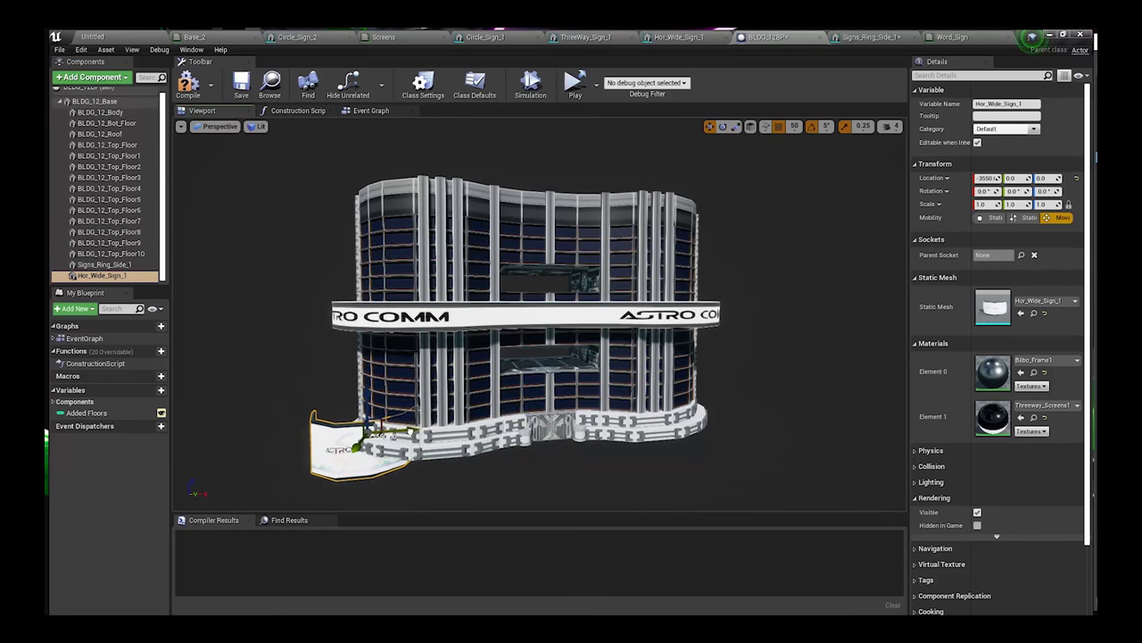
- Rotate Hor_Wide_Sign_1 to 90° about Z, raise it to Z 1200 and set its X scale to 1.25
mouse_move(490, 442)
alt+mouse_down()
mouse_move(500, 446)
mouse_move(480, 448)
alt+mouse_up()
key(e)
drag(479, 494, 487, 444)
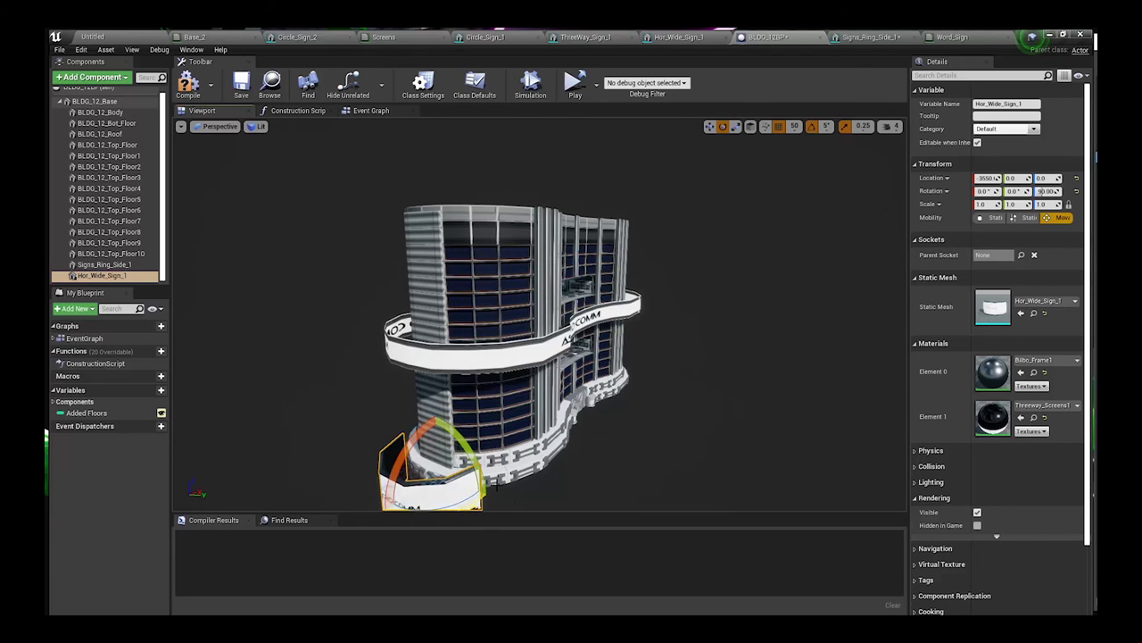
drag(435, 443, 435, 384)
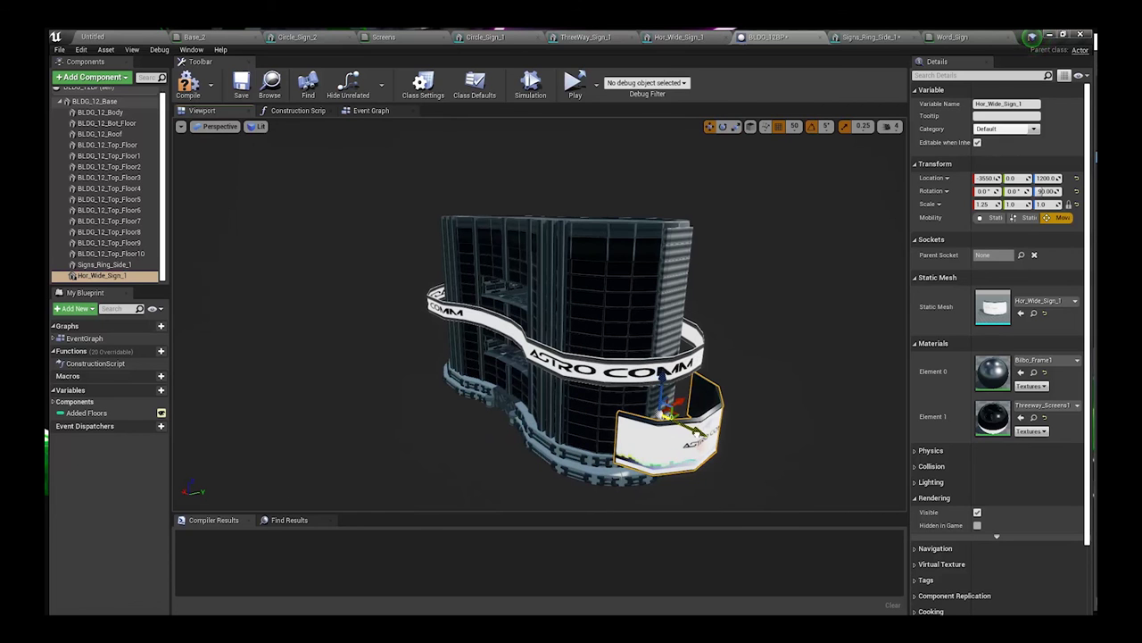
- Move Hor_Wide_Sign_1 in against the building's curved end at about X -2950 and check its fit from the front and side
drag(694, 435, 665, 420)
right_drag(571, 339, 687, 334)
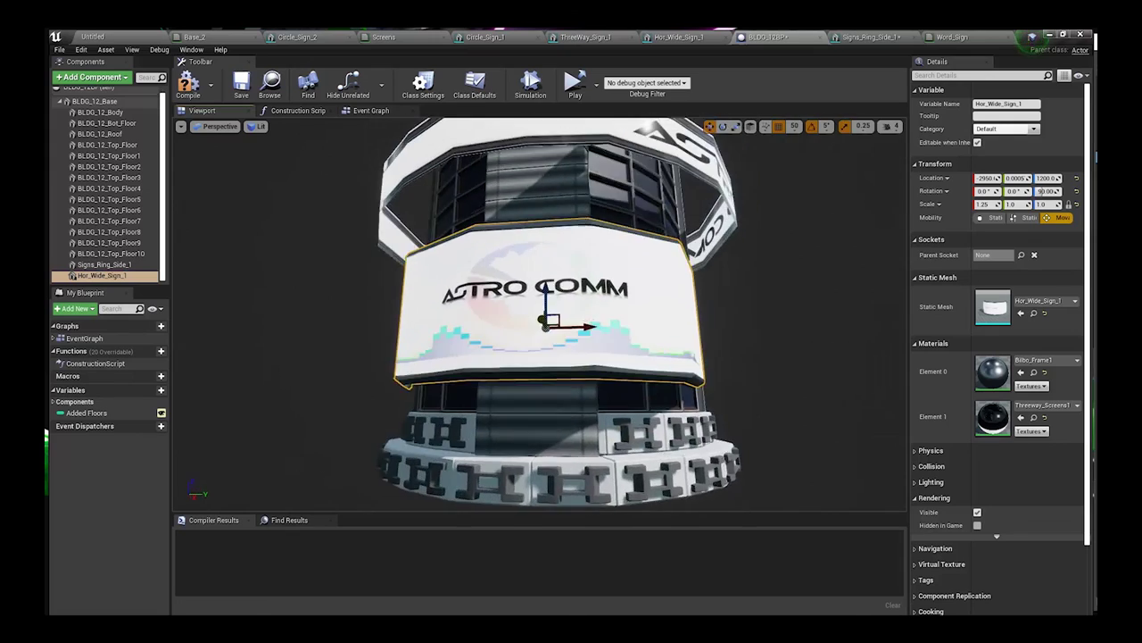
right_drag(778, 334, 750, 334)
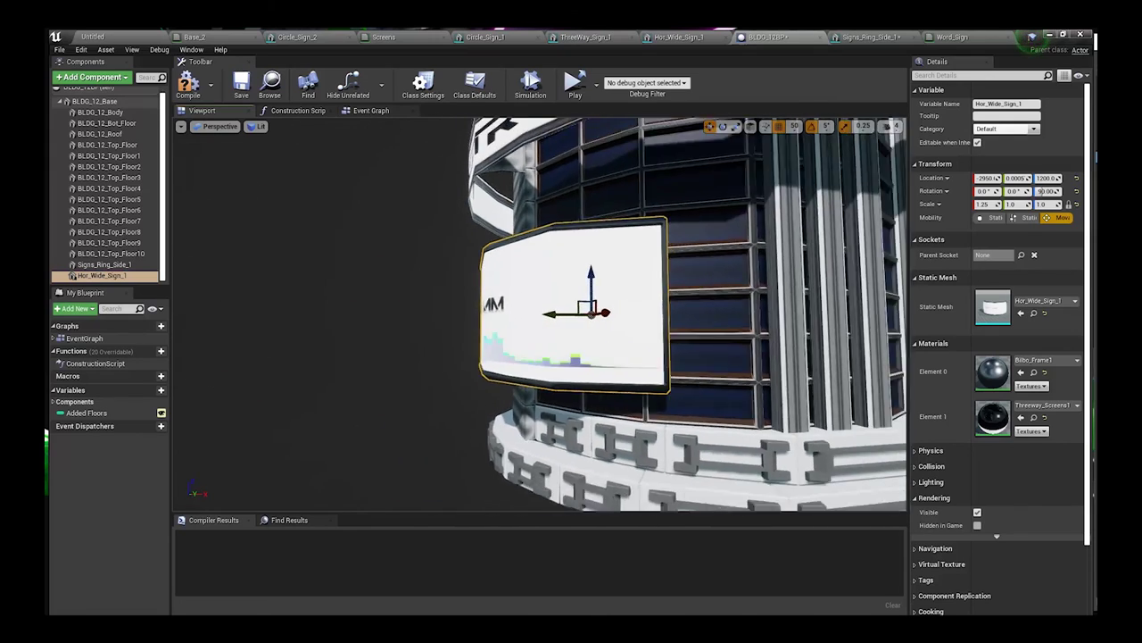
- Duplicate the wide sign, turn the copy to face the opposite way, and fit it against the building's other curved end
scroll(791, 349, down, 5)
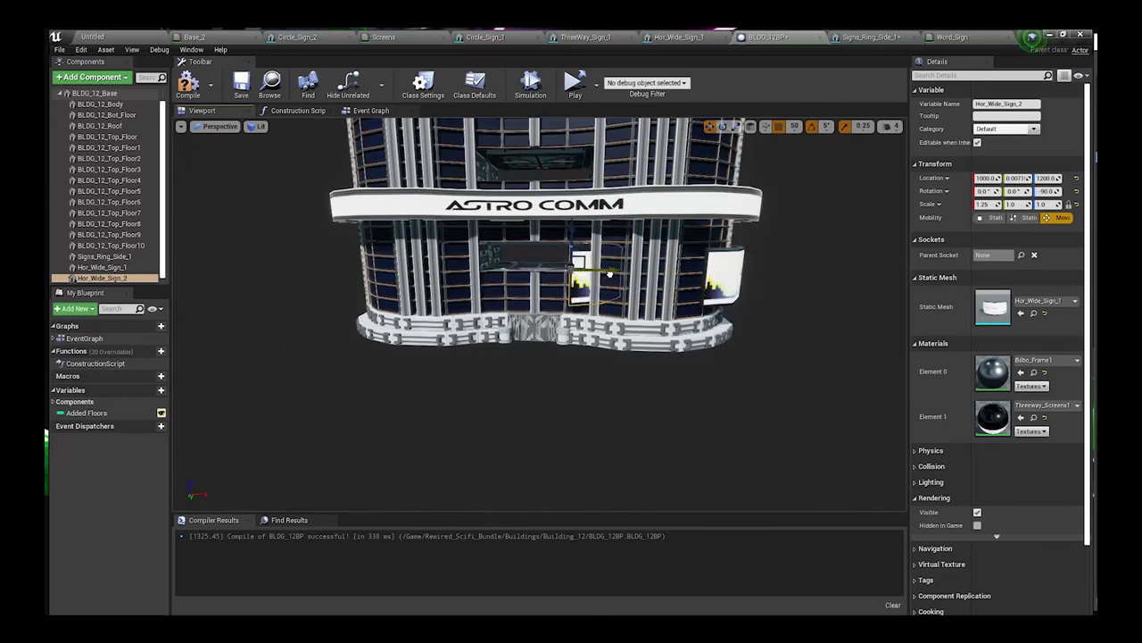
drag(610, 274, 403, 285)
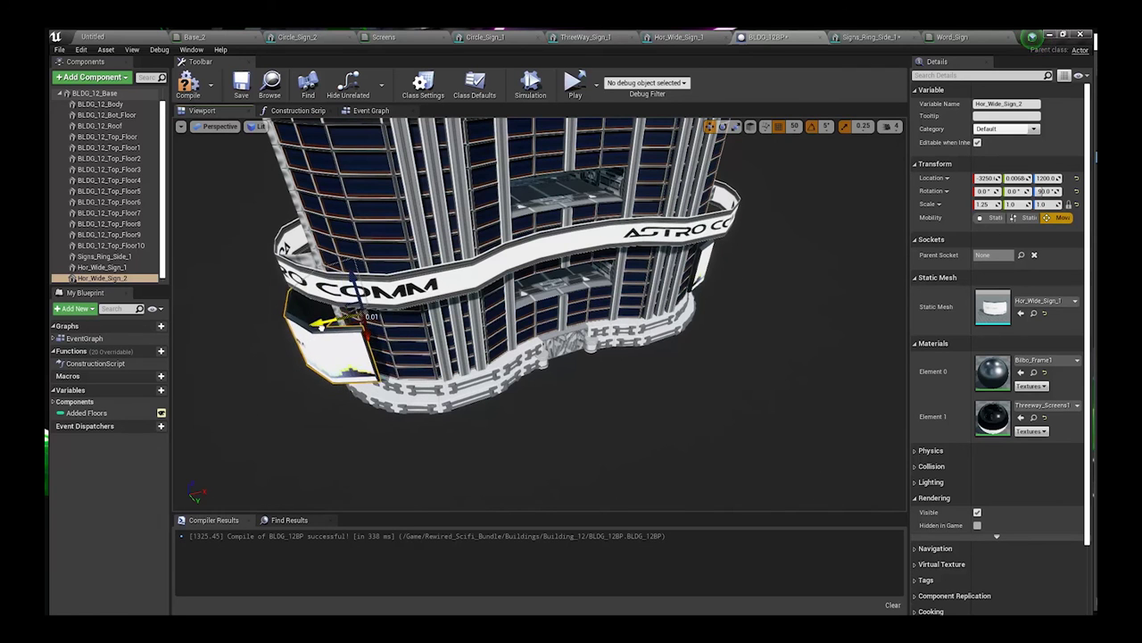
right_drag(643, 295, 643, 296)
drag(641, 296, 766, 276)
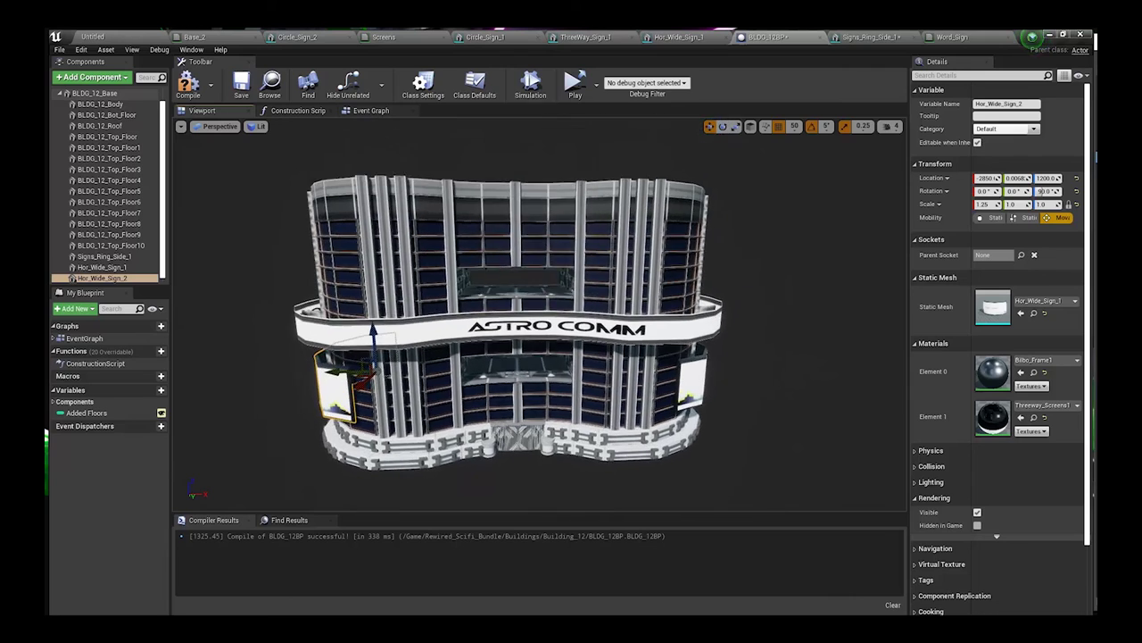